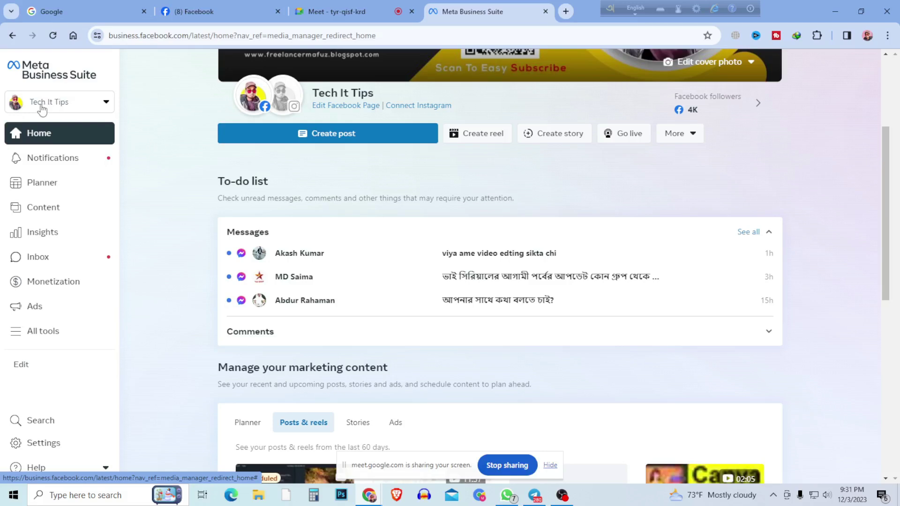
# - List all business assets of the account and choose the Tech It Tips Facebook page
pyautogui.click(106, 105)
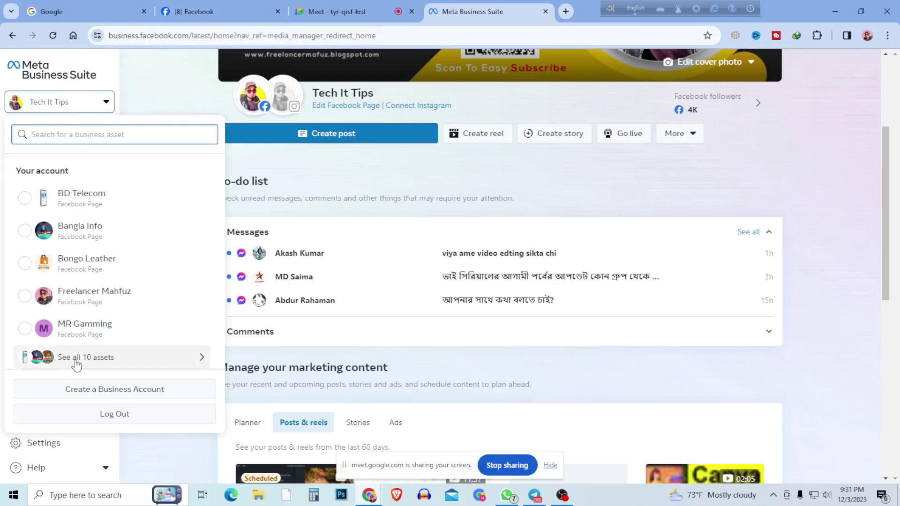
pyautogui.click(95, 365)
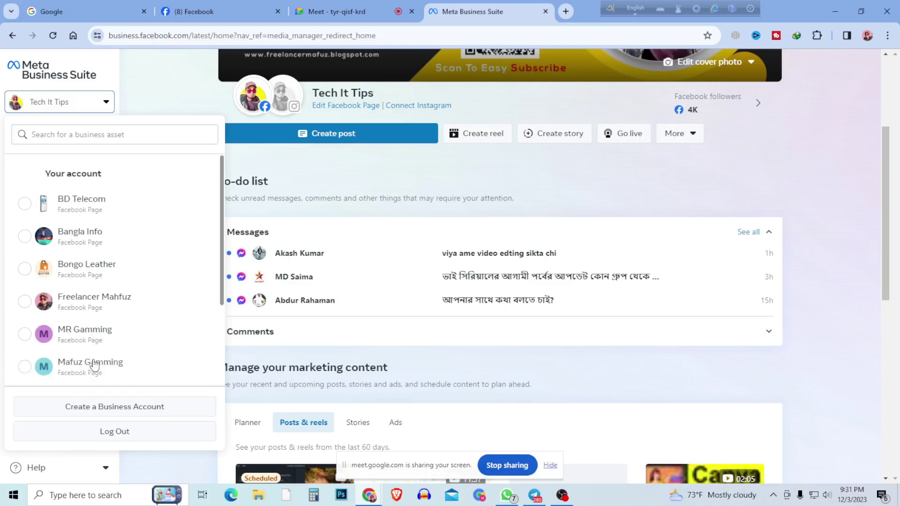
pyautogui.scroll(-3, 94, 255)
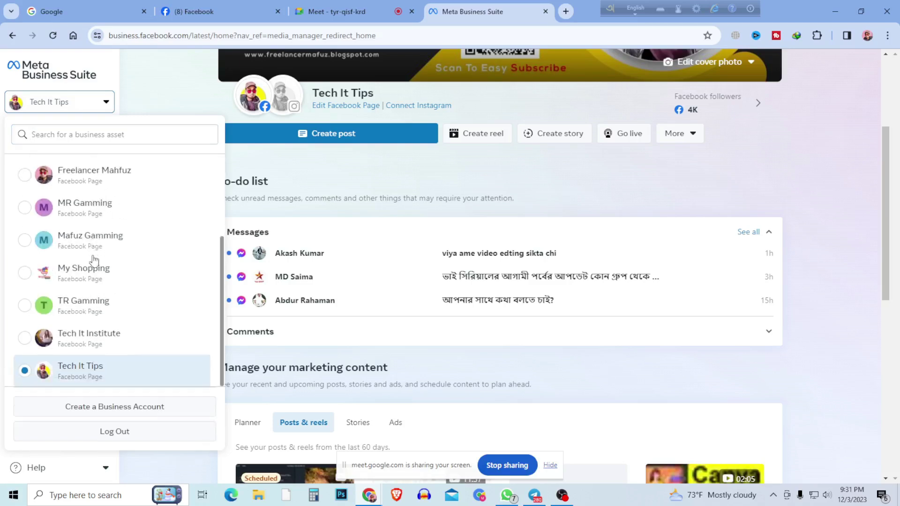
pyautogui.scroll(3, 89, 363)
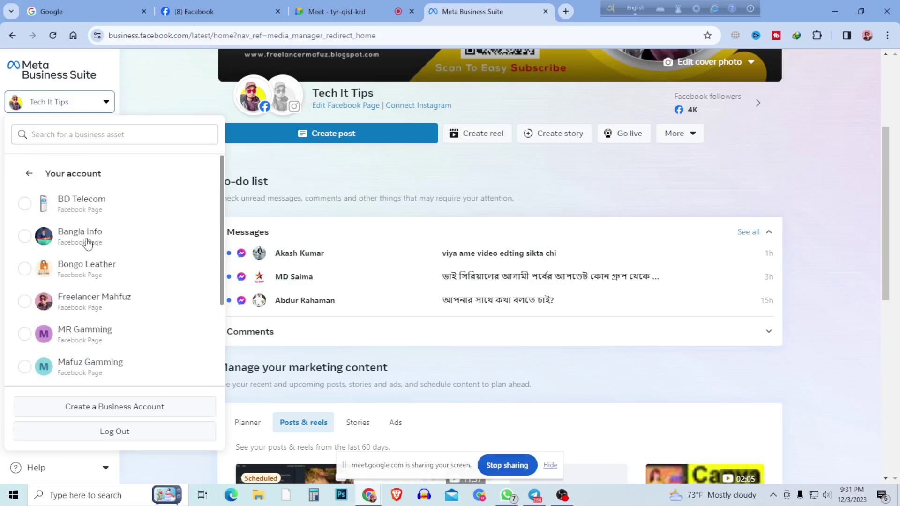
pyautogui.scroll(-3, 87, 243)
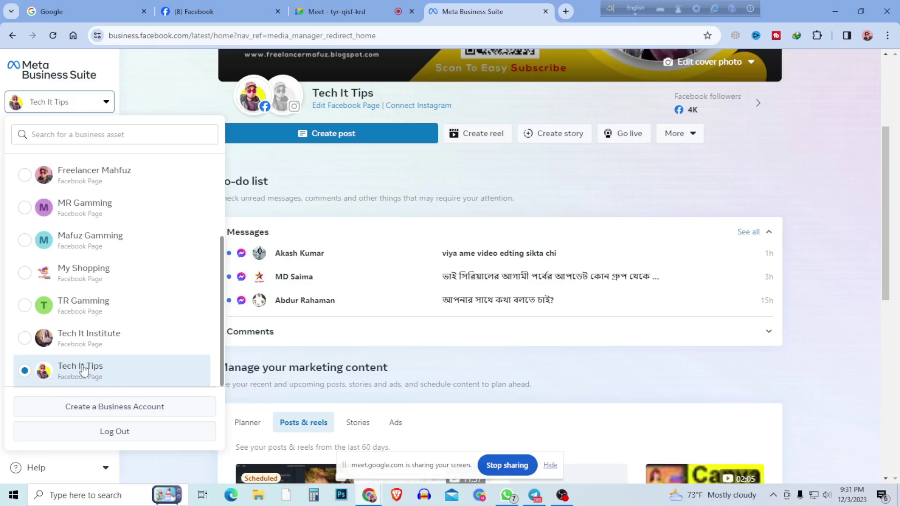
pyautogui.click(25, 371)
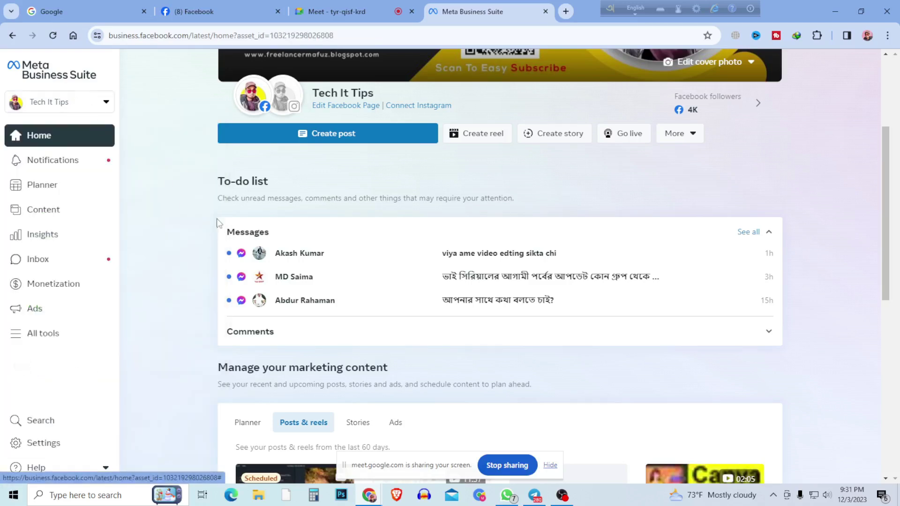
# - Start creating a new post for the Tech It Tips page
pyautogui.click(332, 136)
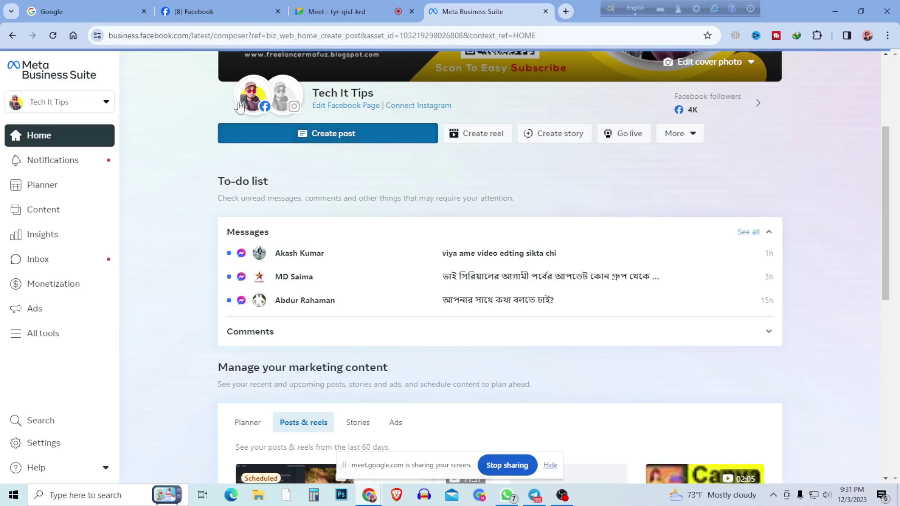
pyautogui.moveTo(253, 96)
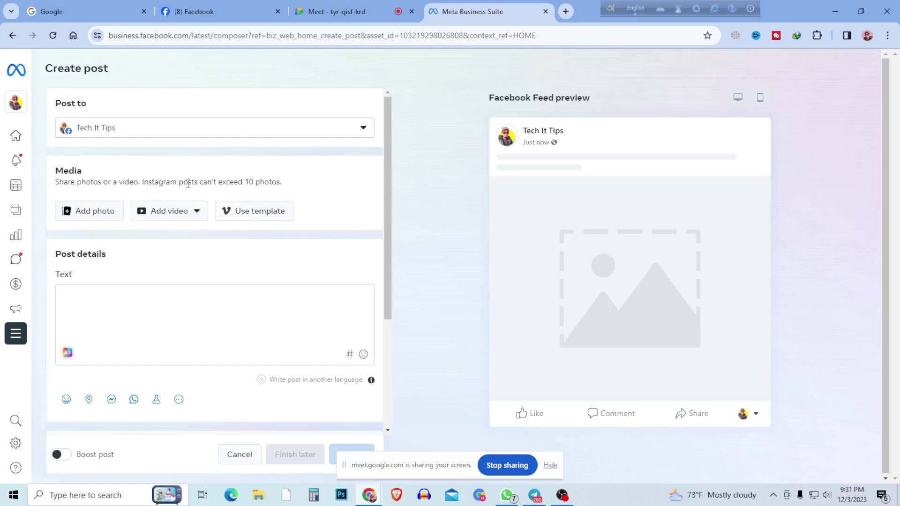
pyautogui.moveTo(217, 183); pyautogui.dragTo(282, 183)
pyautogui.click(218, 228)
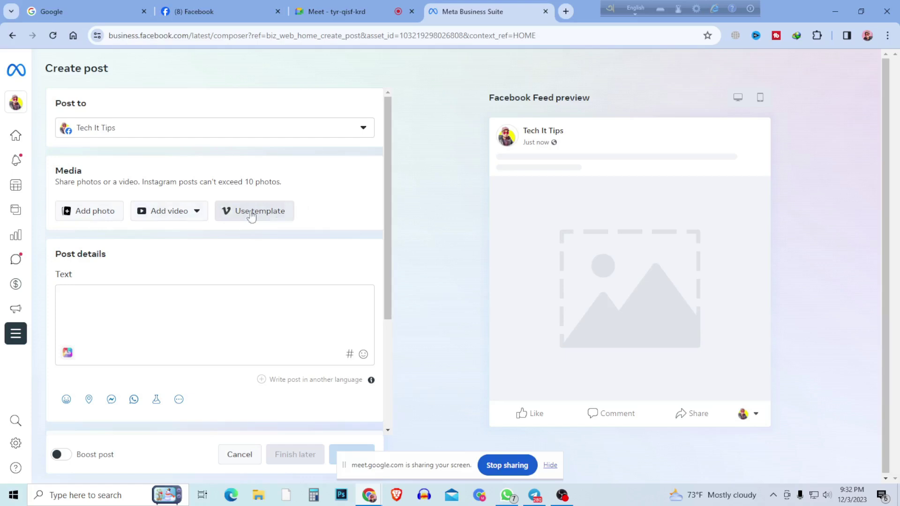
# - Upload the video "facebook copyright" from the desktop into the post's media
pyautogui.click(160, 216)
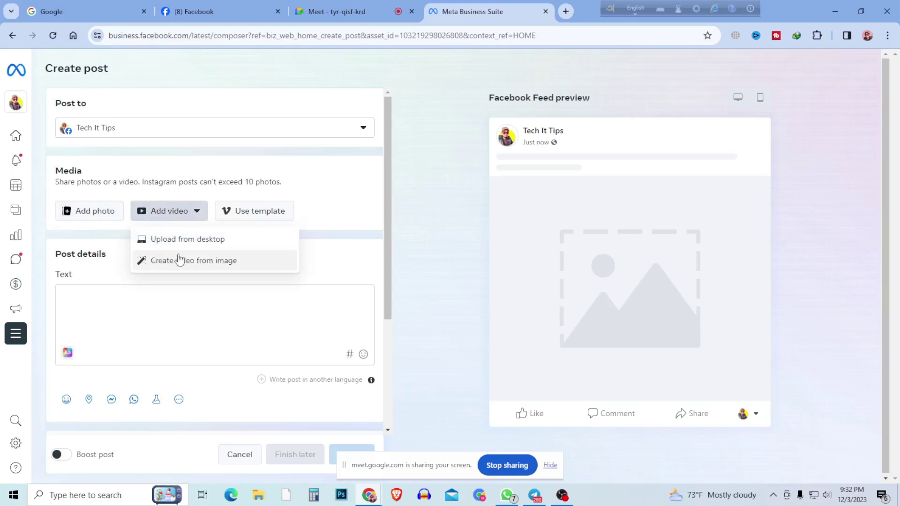
pyautogui.click(180, 239)
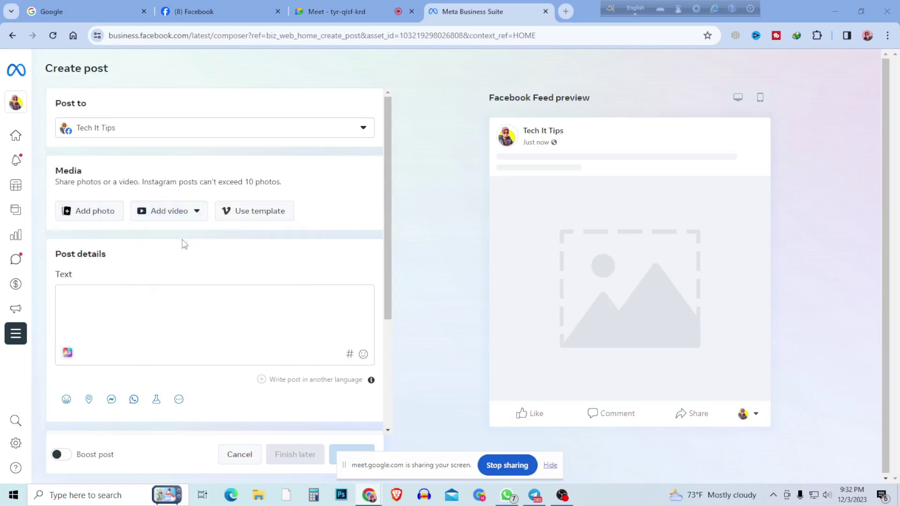
pyautogui.moveTo(394, 93); pyautogui.dragTo(372, 70)
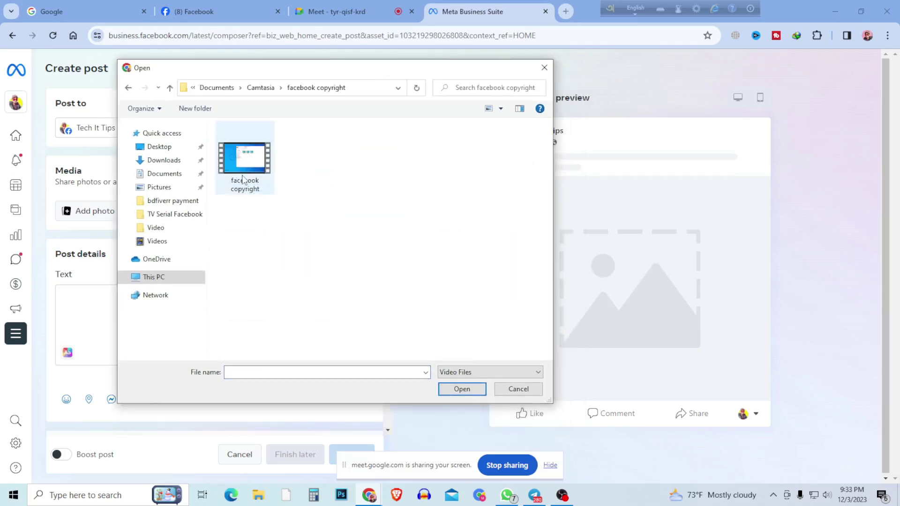
pyautogui.click(244, 167)
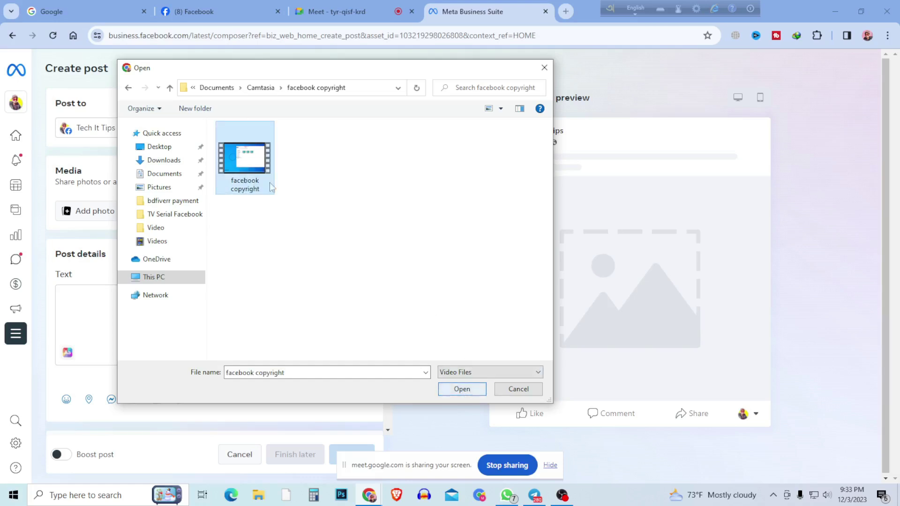
pyautogui.doubleClick(243, 163)
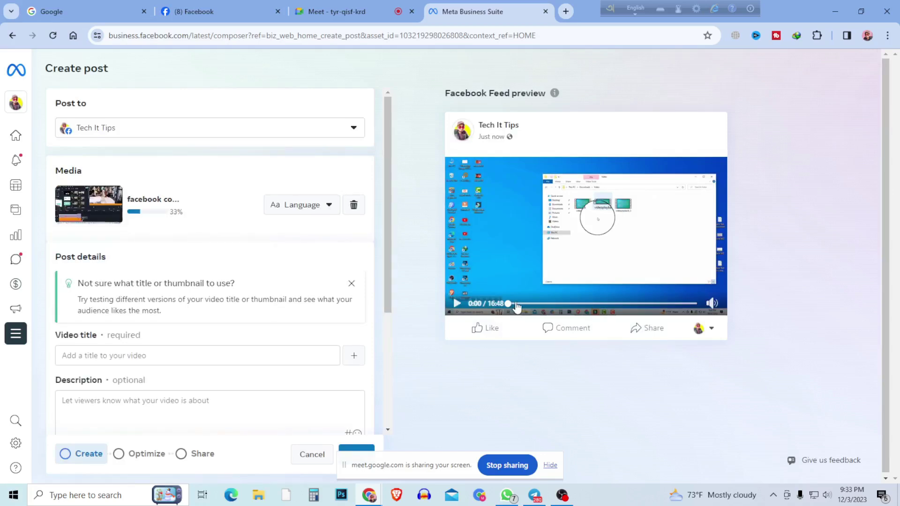
# - Scrub through the uploaded video in the Facebook Feed preview to check its content
pyautogui.moveTo(525, 306); pyautogui.dragTo(688, 308)
pyautogui.moveTo(568, 312); pyautogui.dragTo(528, 308)
pyautogui.scroll(-1, 190, 266)
pyautogui.scroll(-1, 190, 266)
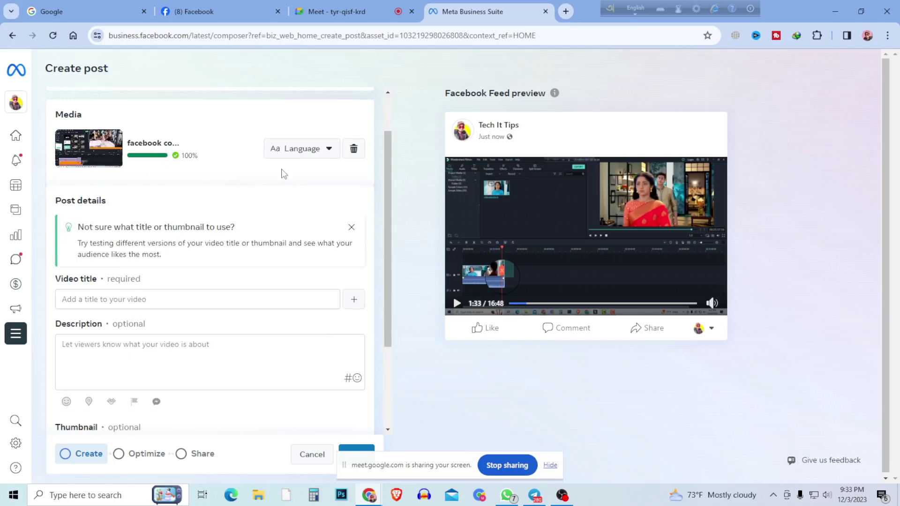
# - Set the uploaded video's language to Bengali
pyautogui.scroll(1, 285, 175)
pyautogui.click(315, 206)
pyautogui.write('ben')
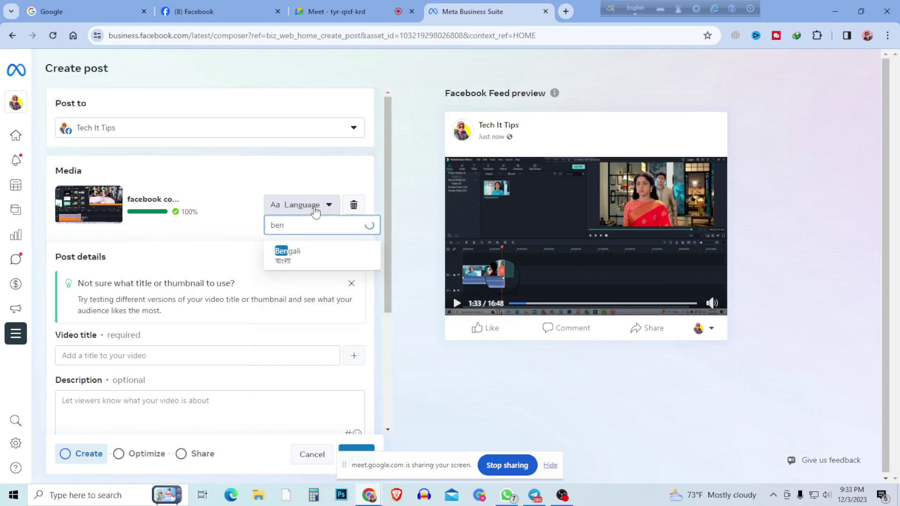
pyautogui.click(285, 256)
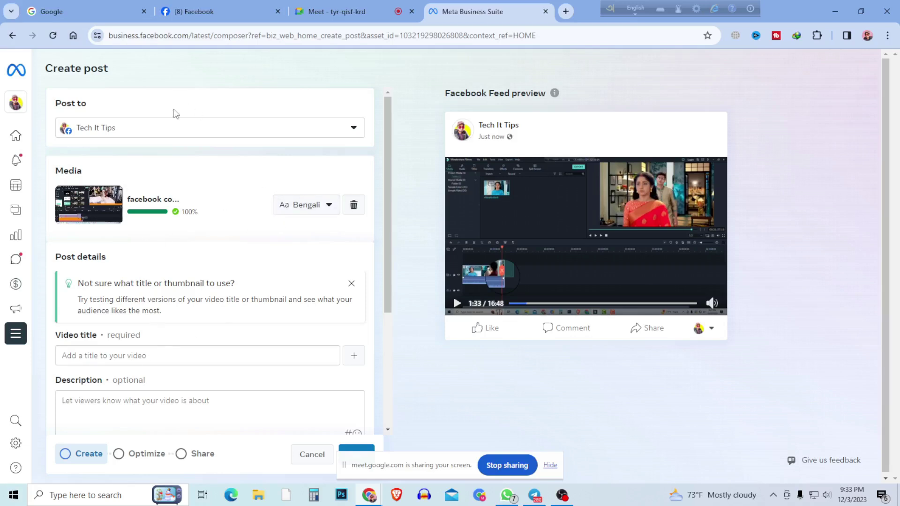
# - Enter "Facebook Copyright Paid Course Batch 3" as the video title
pyautogui.scroll(-1, 182, 150)
pyautogui.scroll(-2, 141, 258)
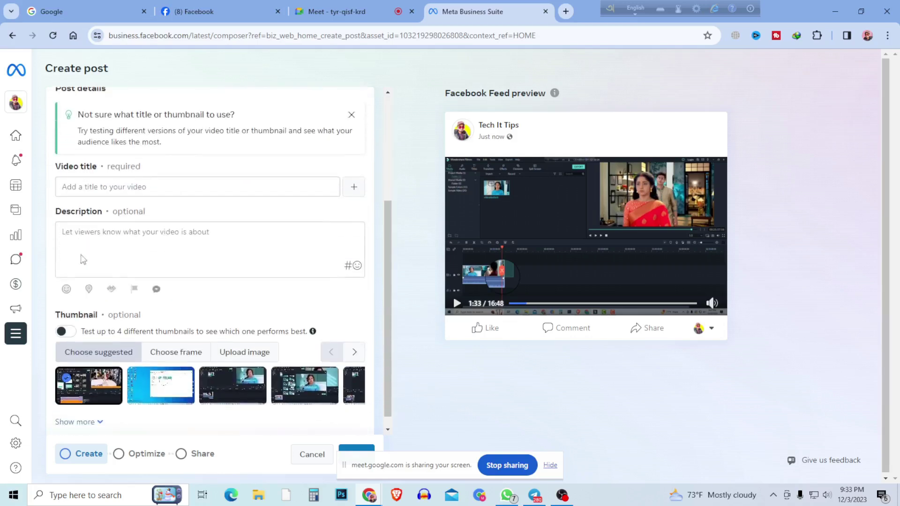
pyautogui.click(80, 186)
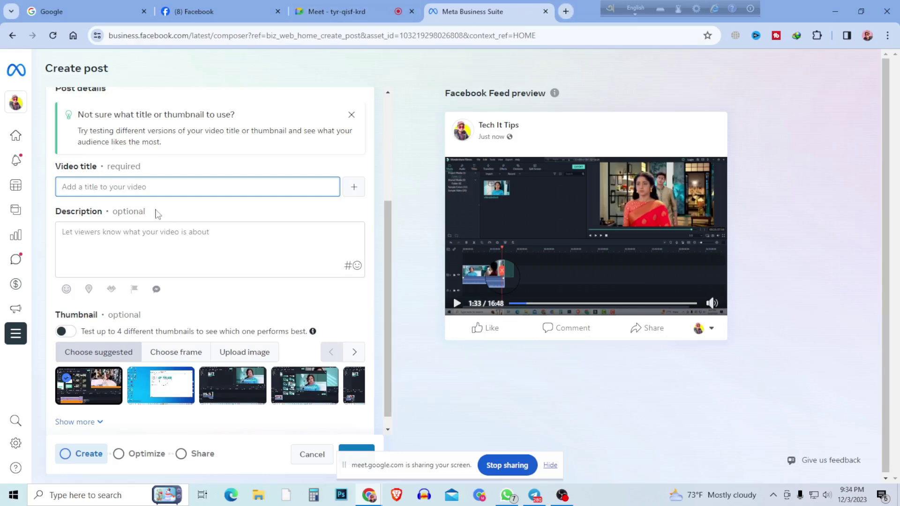
pyautogui.write('F')
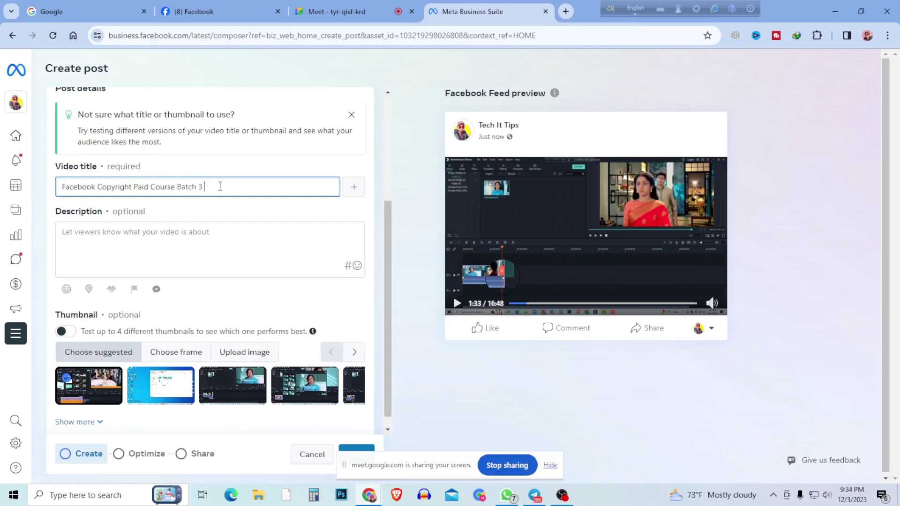
# - Copy the full video title into the description of the post
pyautogui.moveTo(220, 186); pyautogui.dragTo(55, 189)
pyautogui.hotkey('ctrl', 'c')
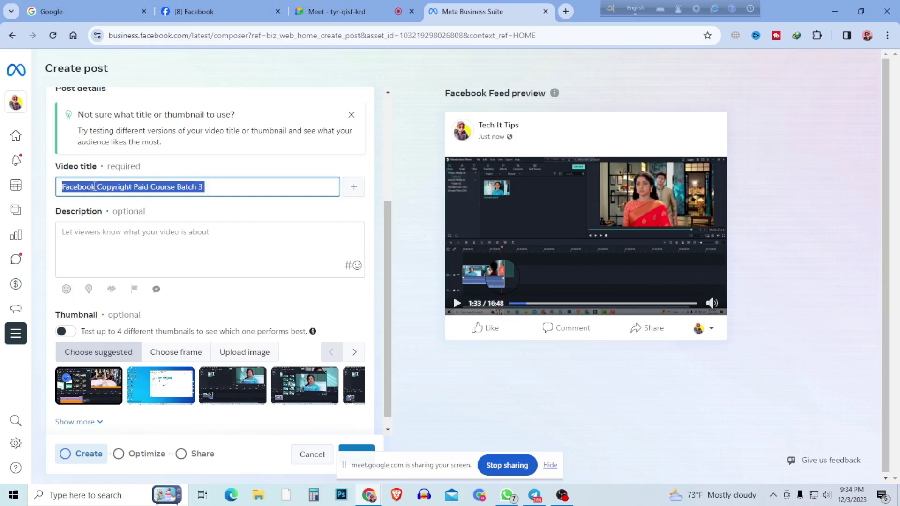
pyautogui.click(131, 247)
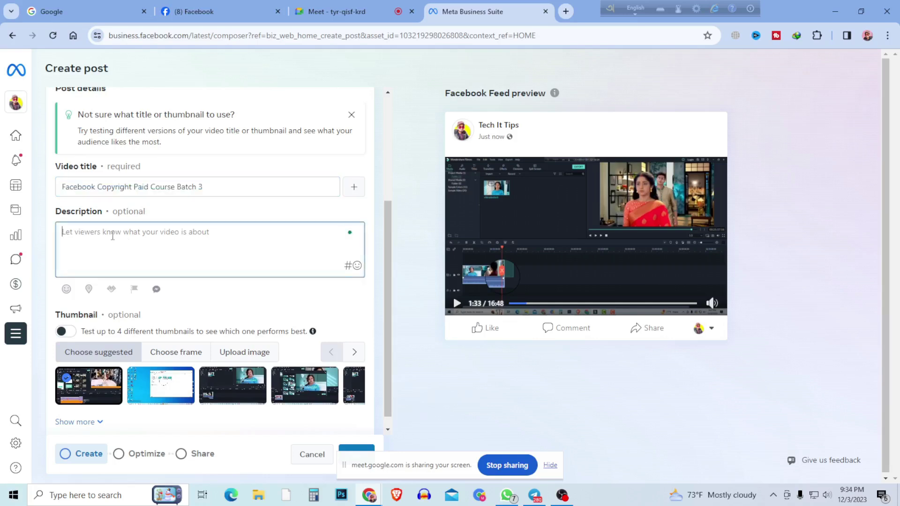
pyautogui.hotkey('ctrl', 'v')
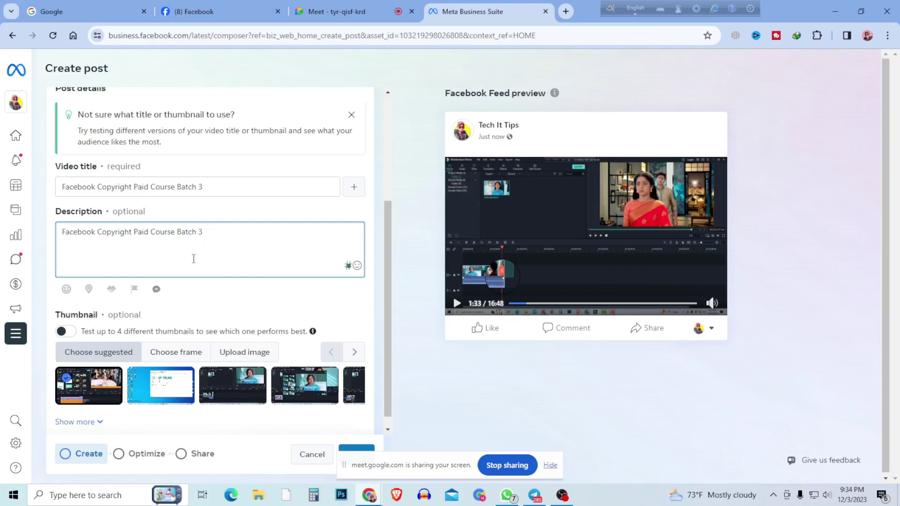
# - Browse the suggested thumbnails for the video
pyautogui.scroll(-1, 153, 226)
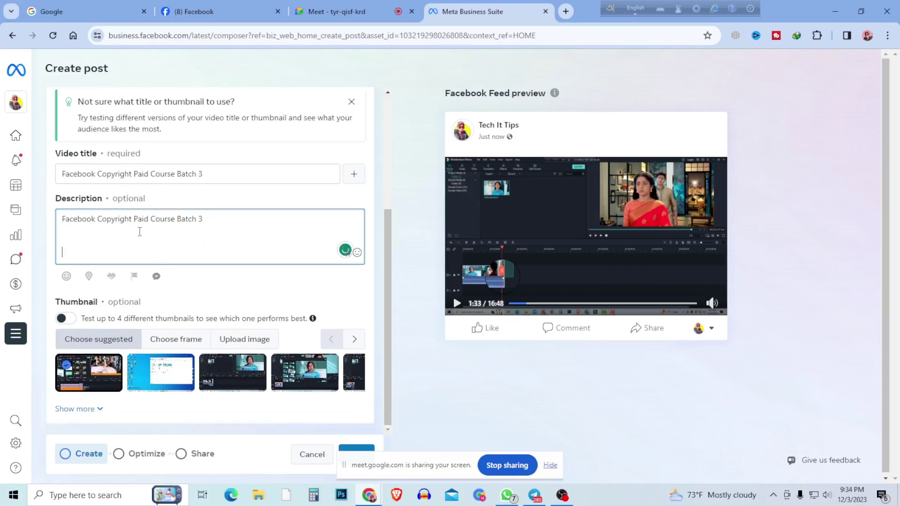
pyautogui.scroll(-1, 154, 229)
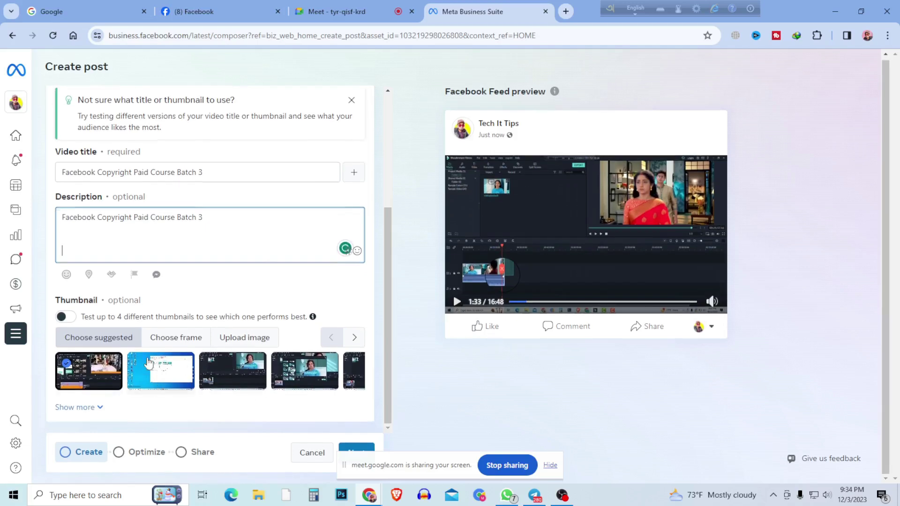
pyautogui.click(355, 338)
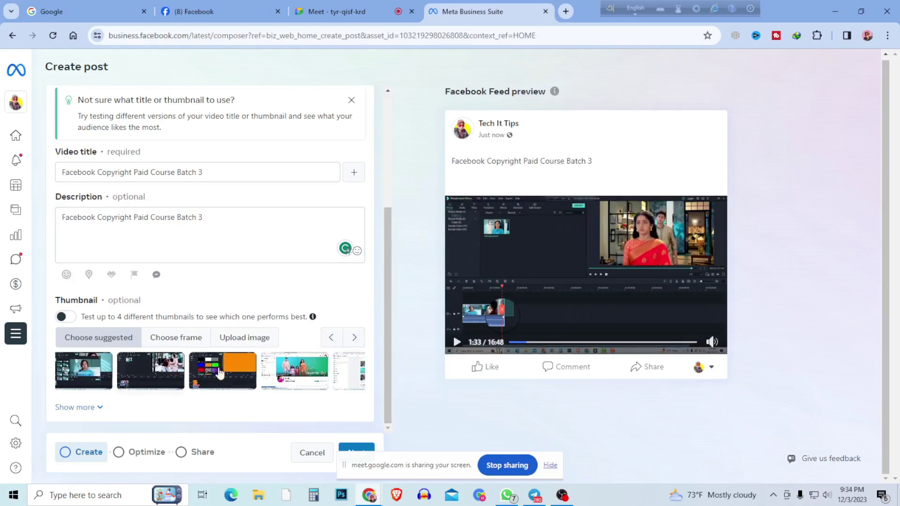
pyautogui.click(331, 338)
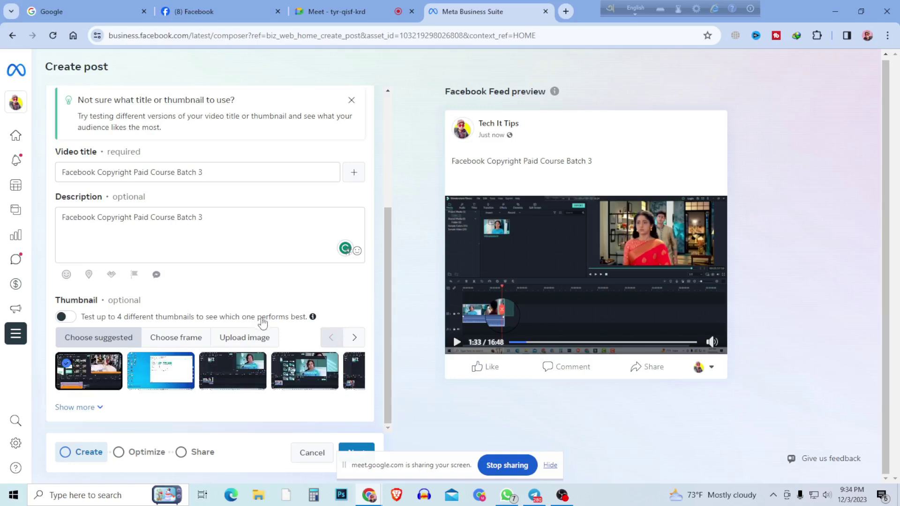
# - Show the additional post details and enable Tags and collaborator, ready for keyword entry
pyautogui.click(74, 407)
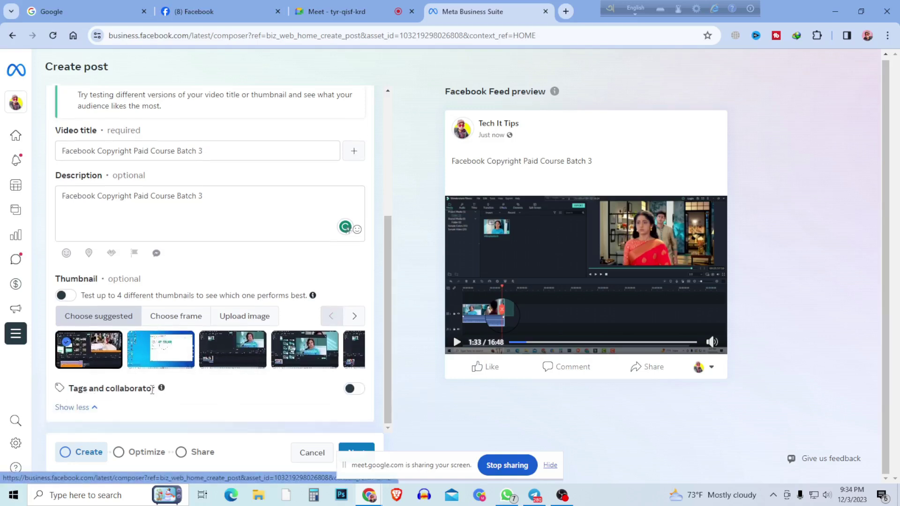
pyautogui.click(352, 389)
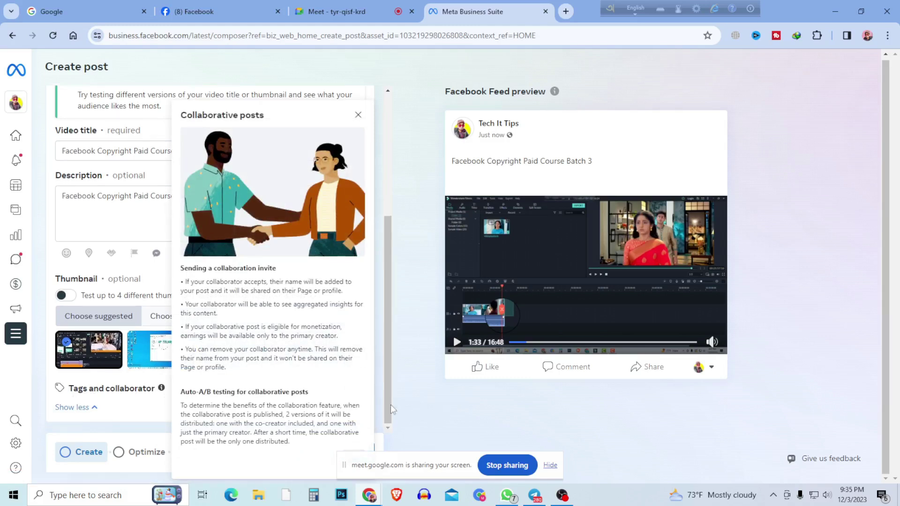
pyautogui.click(352, 389)
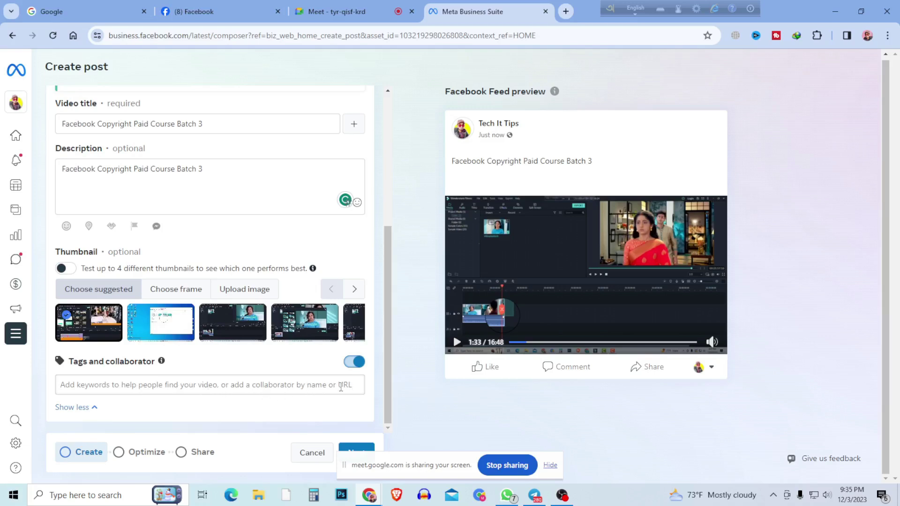
pyautogui.click(260, 385)
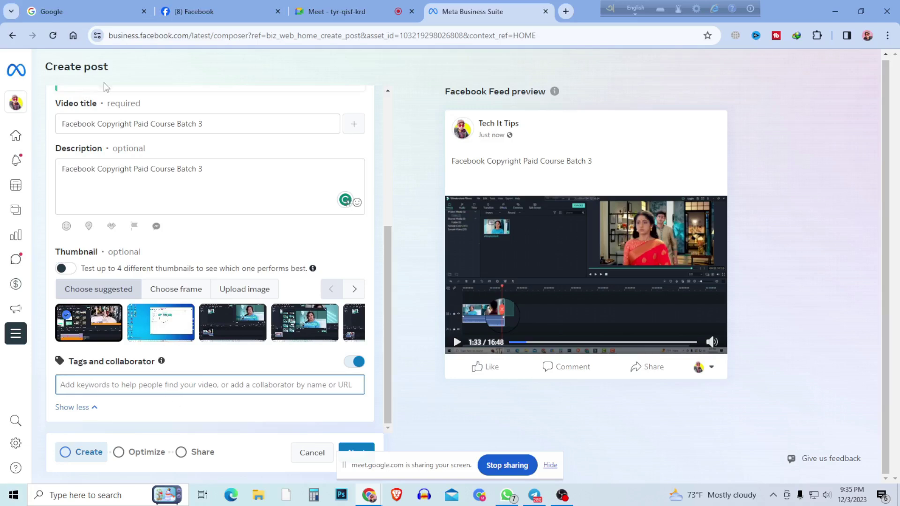
# - Look at the Facebook page's search box in the other browser tab and return to the post composer
pyautogui.click(210, 7)
pyautogui.click(86, 62)
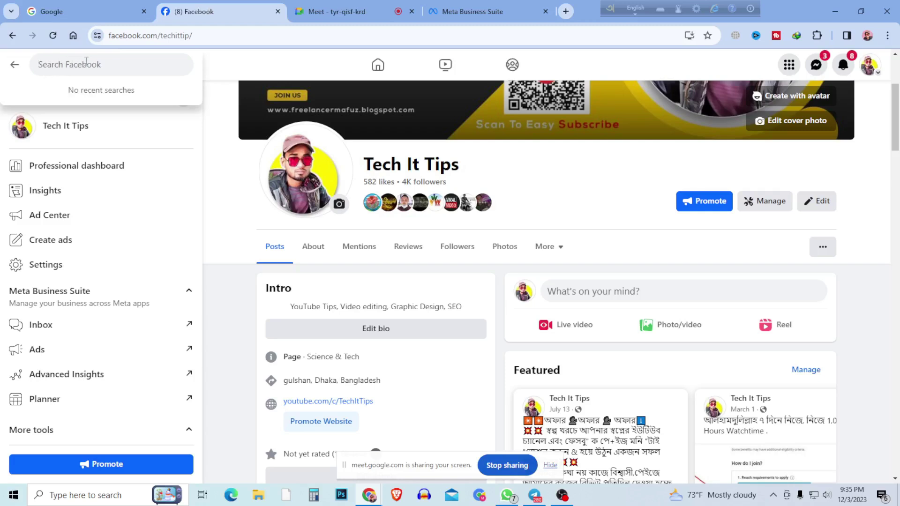
pyautogui.click(455, 14)
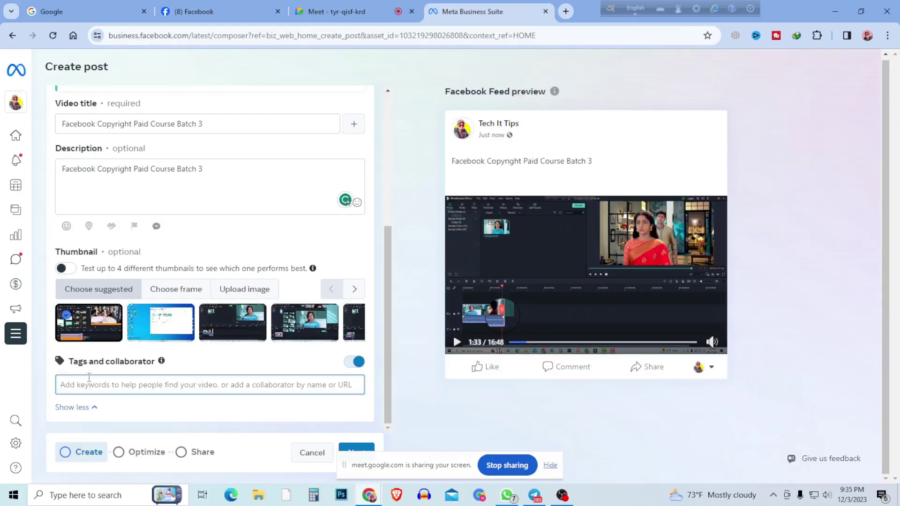
# - Add the phrase "Facebook Copyright" from the video title as a new tag
pyautogui.scroll(3, 117, 377)
pyautogui.scroll(-3, 140, 374)
pyautogui.moveTo(134, 123); pyautogui.dragTo(56, 126)
pyautogui.hotkey('ctrl', 'c')
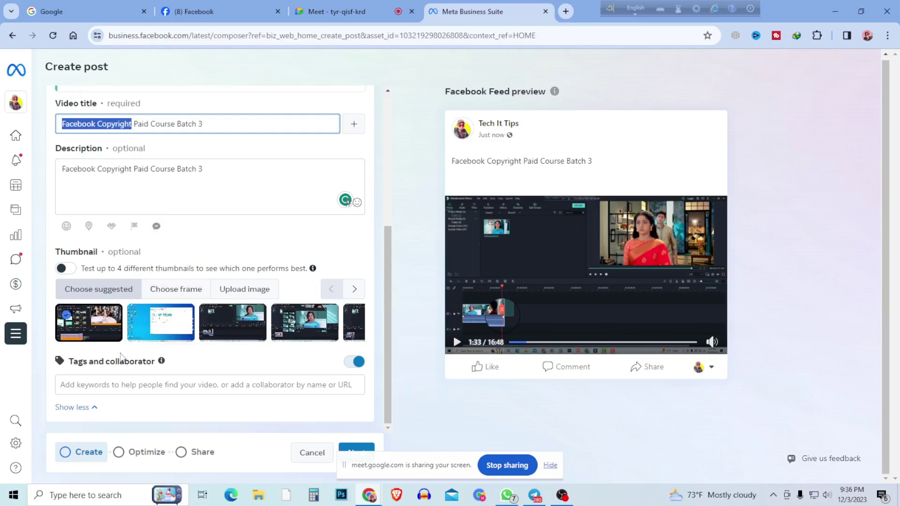
pyautogui.click(96, 384)
pyautogui.hotkey('ctrl', 'v')
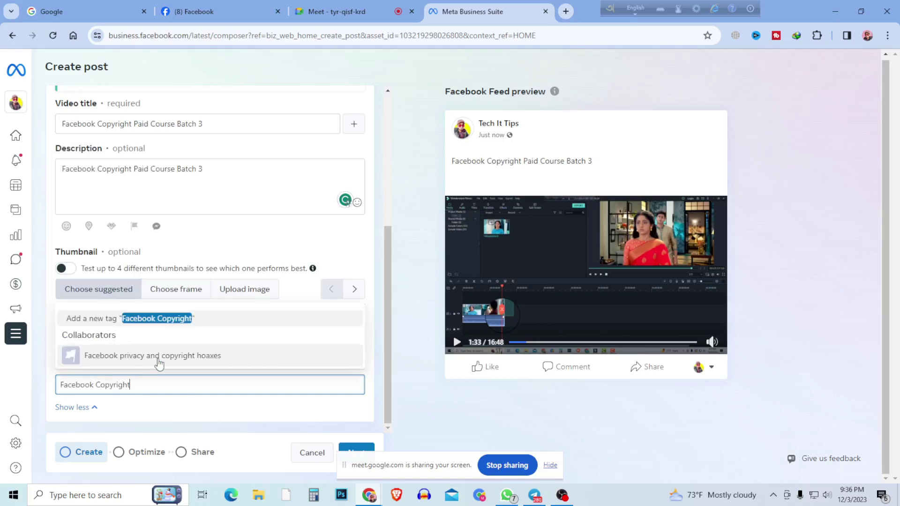
pyautogui.click(163, 322)
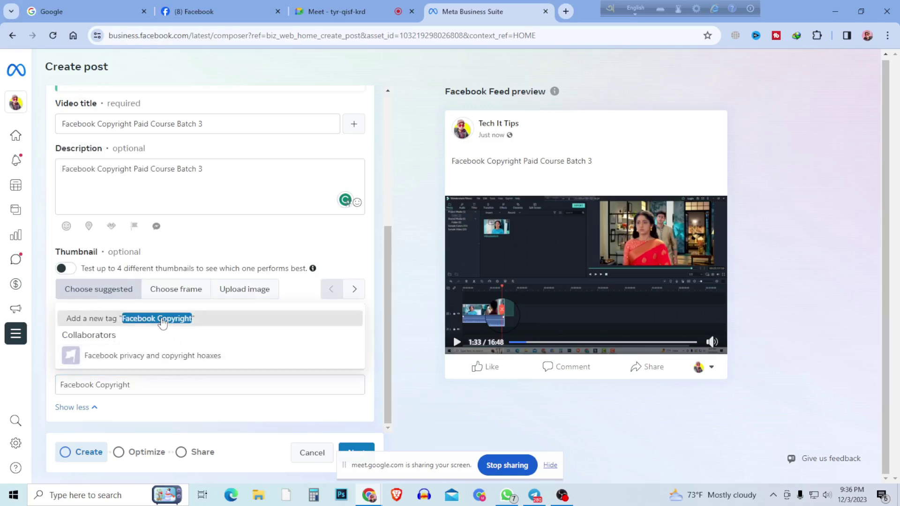
# - Examine word combinations in the video title as possible further tag keywords
pyautogui.moveTo(206, 123); pyautogui.dragTo(85, 118)
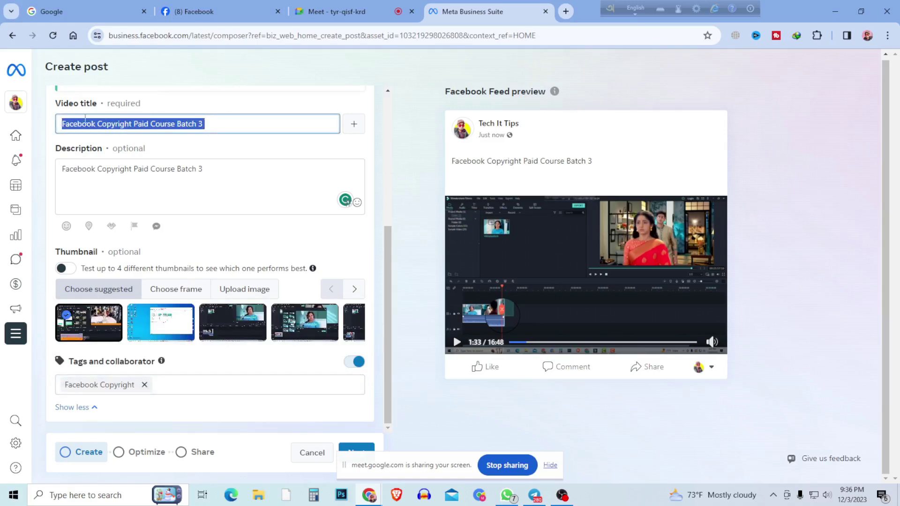
pyautogui.click(212, 124)
pyautogui.moveTo(213, 125); pyautogui.dragTo(60, 124)
pyautogui.click(222, 124)
pyautogui.moveTo(223, 125); pyautogui.dragTo(57, 126)
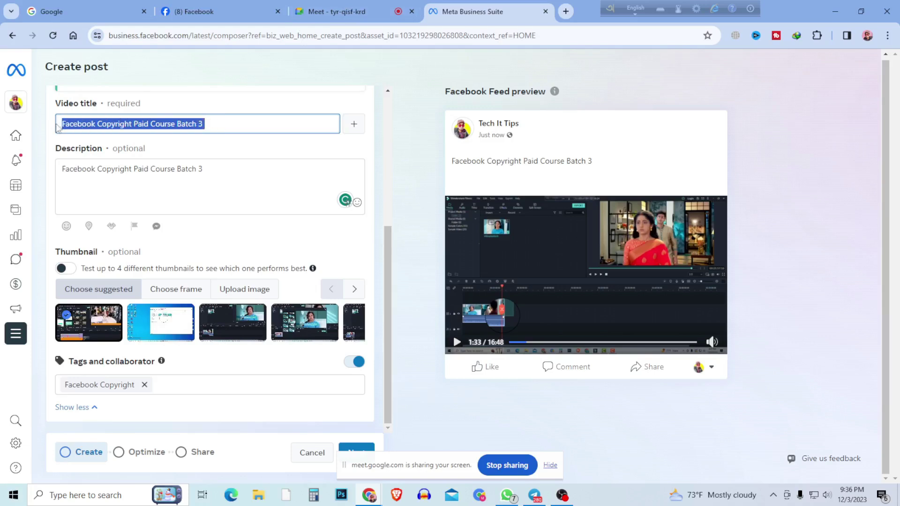
pyautogui.click(98, 123)
pyautogui.click(133, 124)
pyautogui.moveTo(135, 123); pyautogui.dragTo(176, 124)
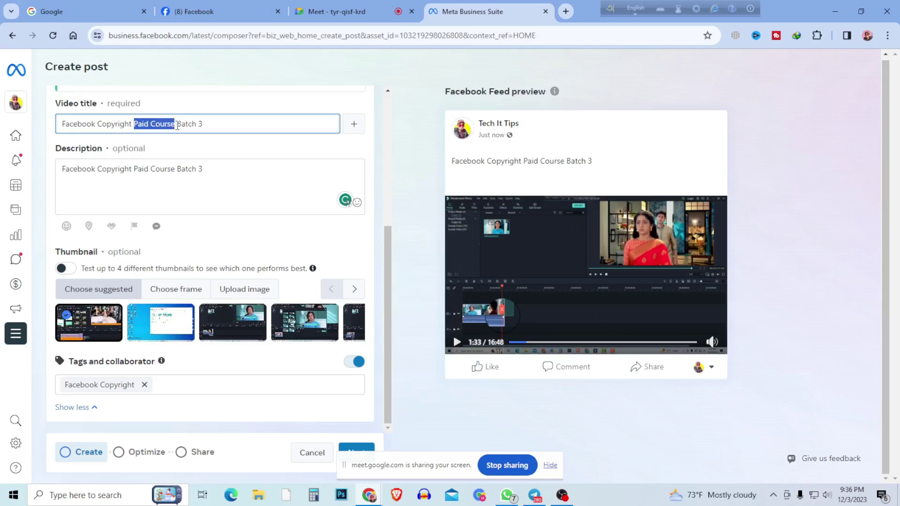
pyautogui.doubleClick(96, 123)
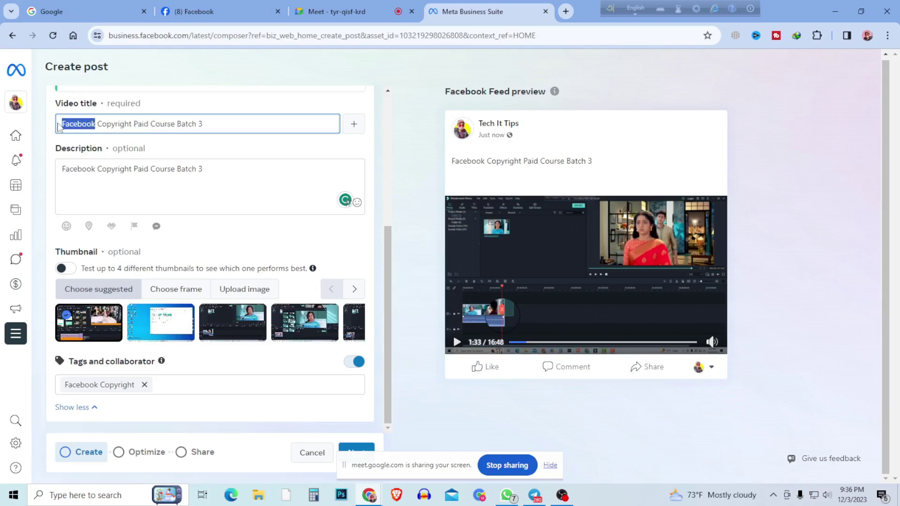
pyautogui.click(88, 124)
pyautogui.doubleClick(99, 124)
pyautogui.click(206, 126)
pyautogui.moveTo(227, 122); pyautogui.dragTo(39, 132)
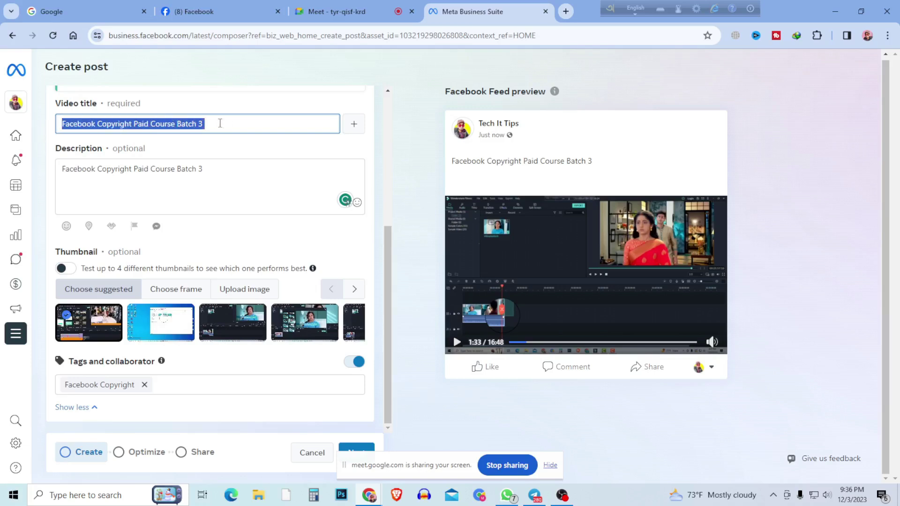
pyautogui.click(97, 124)
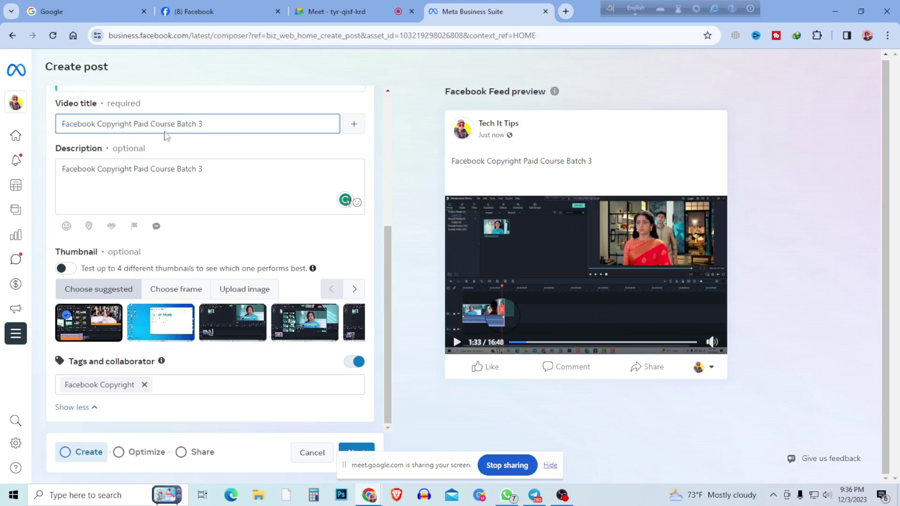
pyautogui.click(169, 385)
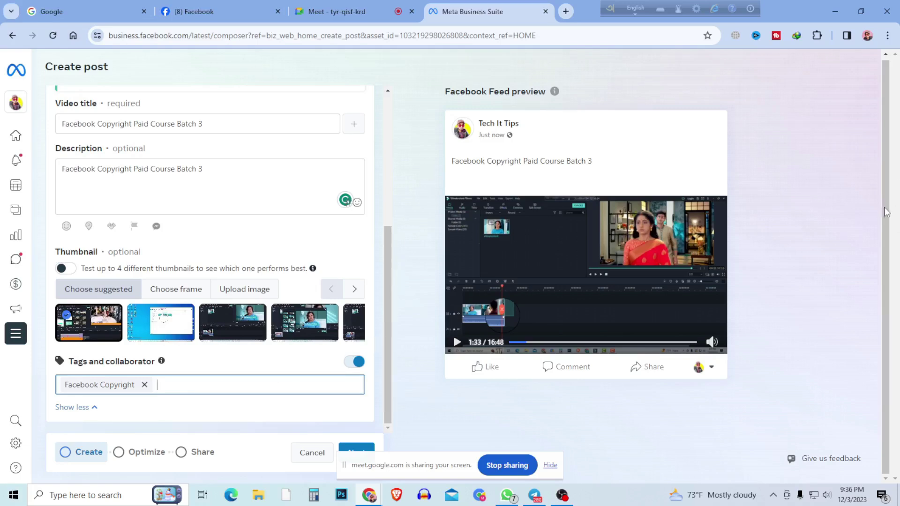
# - Hide the screen-sharing notice, turn off Captions in the media optimizations and proceed to the Share stage
pyautogui.click(550, 465)
pyautogui.click(357, 452)
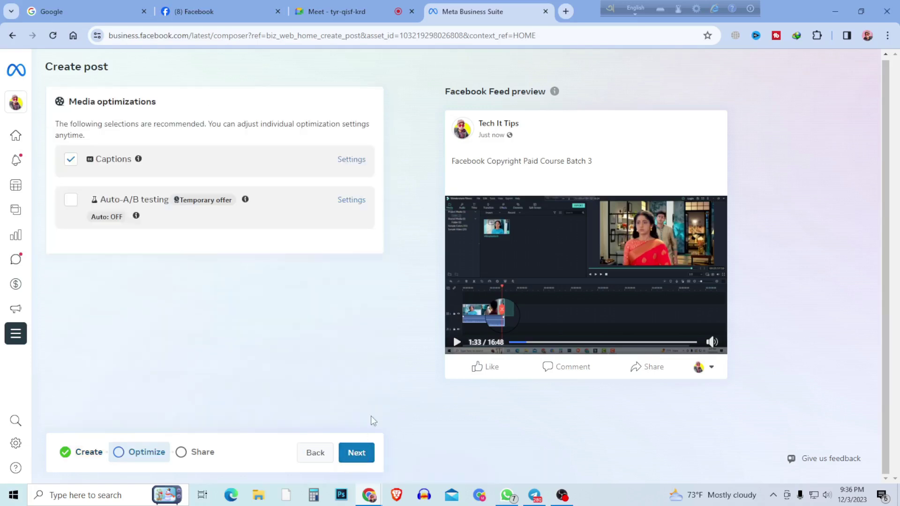
pyautogui.click(71, 160)
pyautogui.click(357, 453)
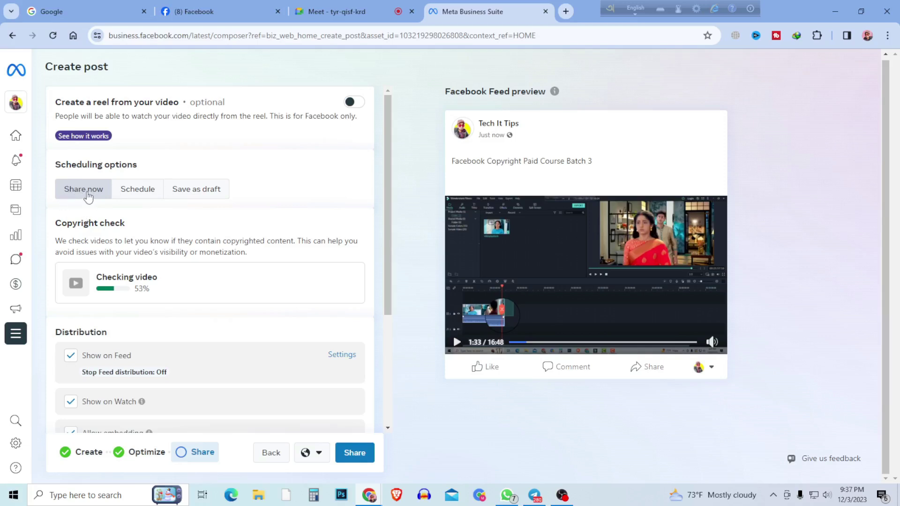
# - Look through the sharing options, try Save as draft, and set the scheduling option to Schedule
pyautogui.click(354, 452)
pyautogui.scroll(-3, 159, 328)
pyautogui.scroll(3, 242, 357)
pyautogui.click(201, 188)
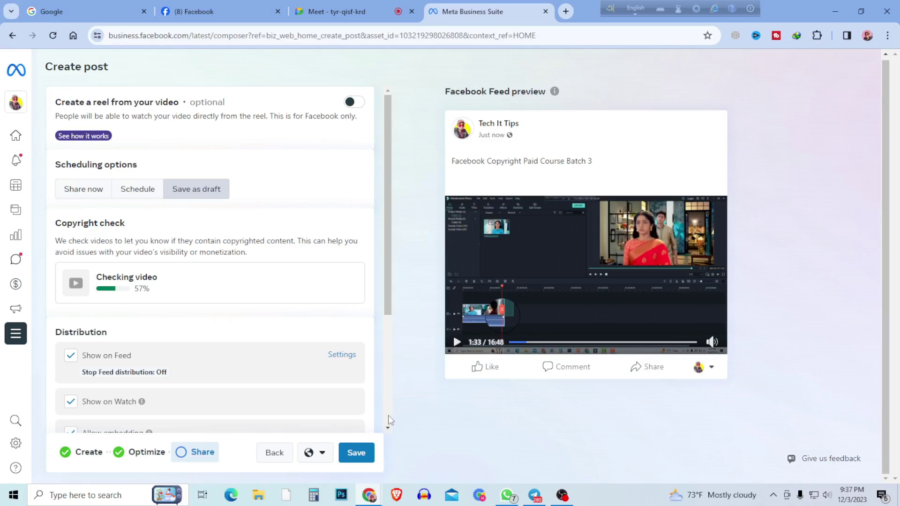
pyautogui.click(147, 197)
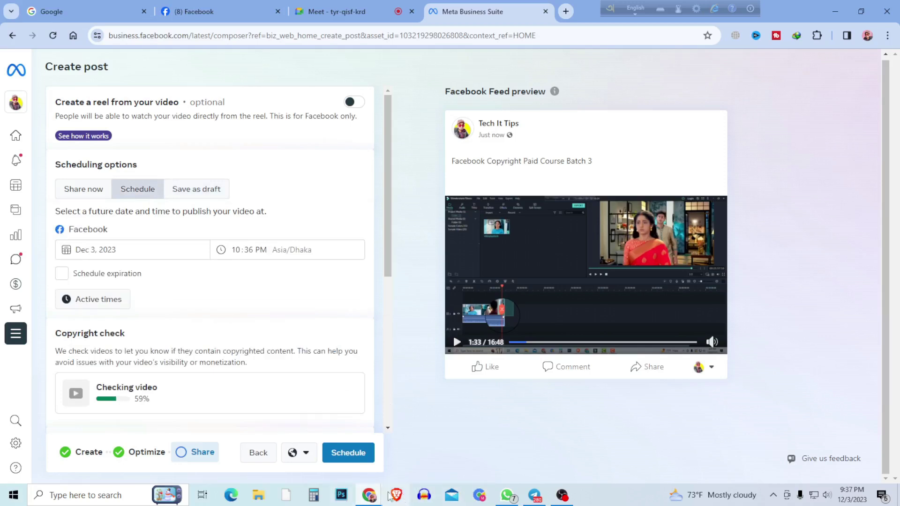
# - Switch to the Google Meet call and stop presenting the screen
pyautogui.moveTo(369, 495)
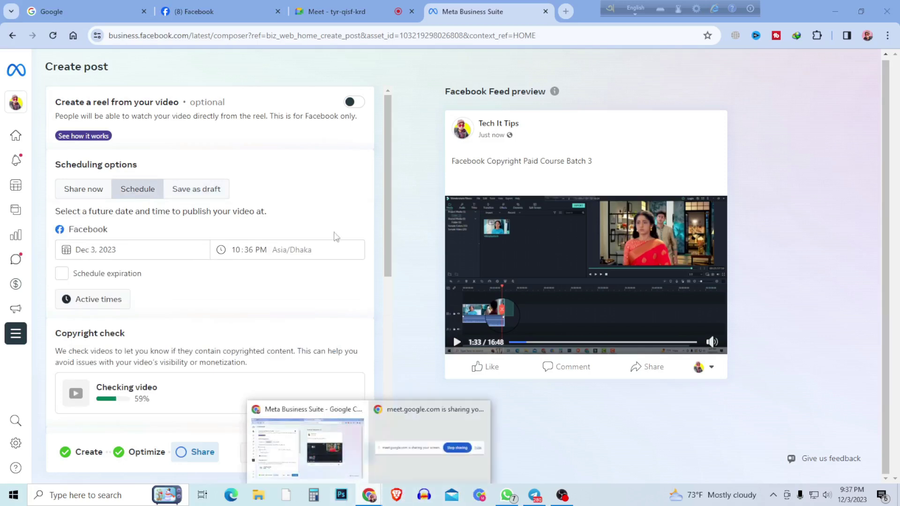
pyautogui.click(347, 15)
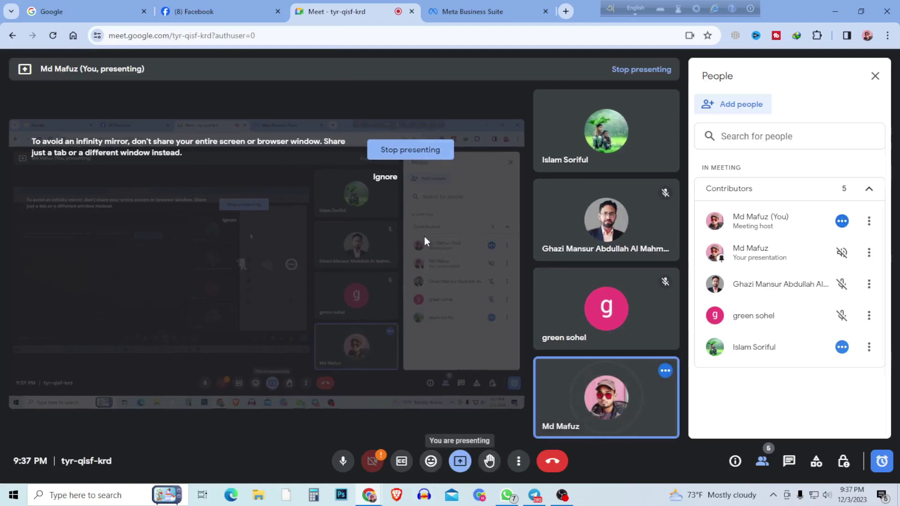
pyautogui.click(458, 461)
pyautogui.click(496, 425)
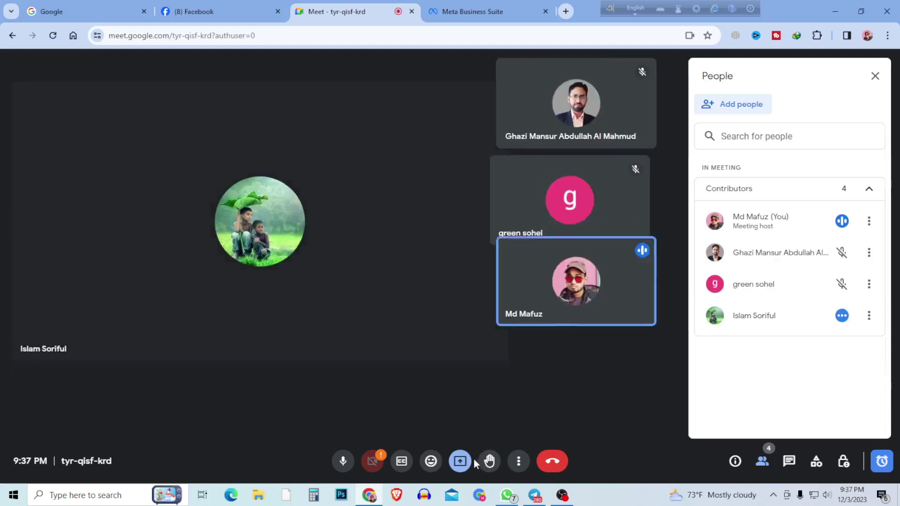
# - Present the entire screen in the meeting again, return to the Meta Business Suite composer and hide the sharing notice
pyautogui.click(460, 461)
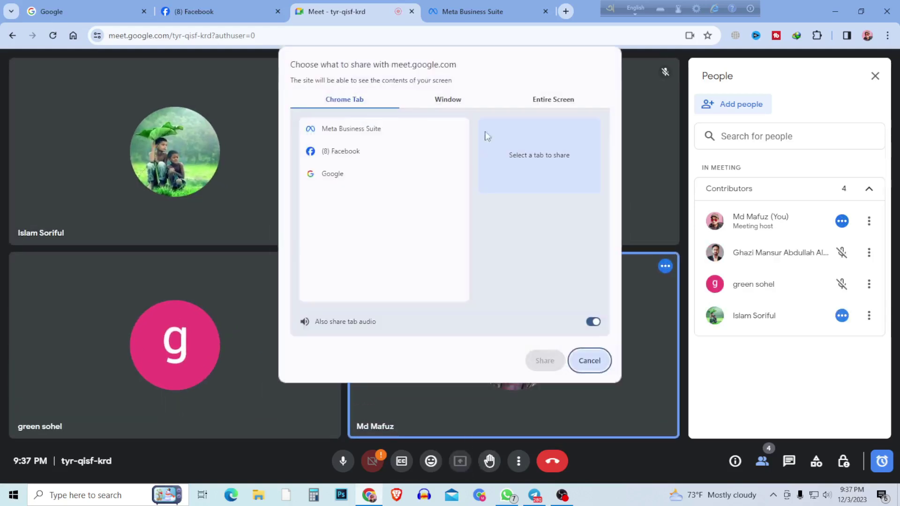
pyautogui.click(547, 99)
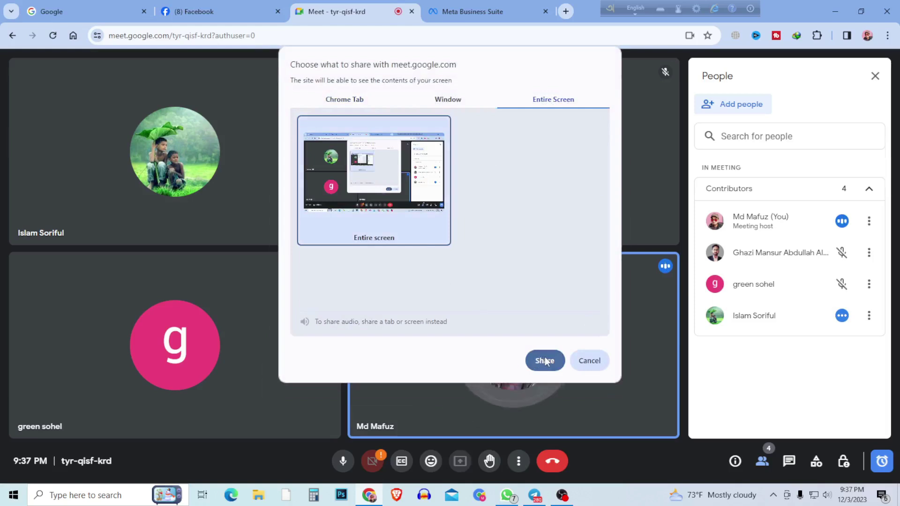
pyautogui.click(545, 361)
pyautogui.click(480, 14)
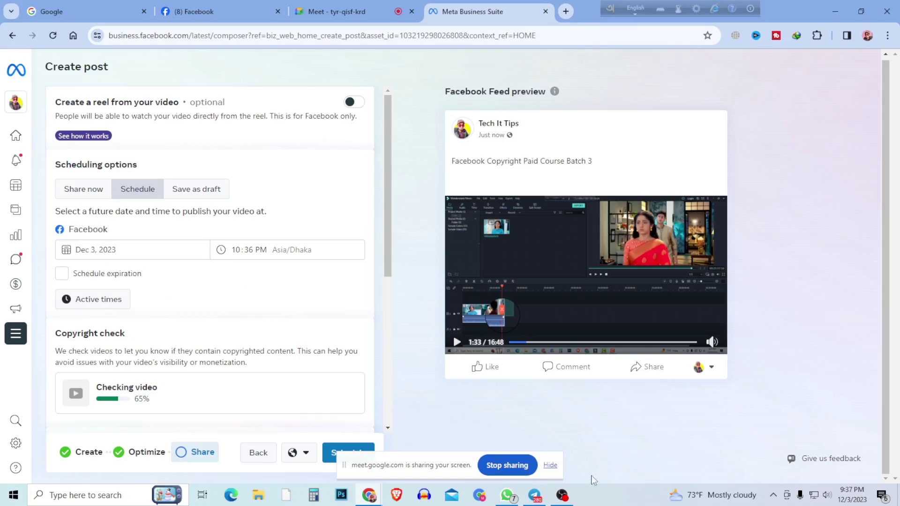
pyautogui.click(551, 466)
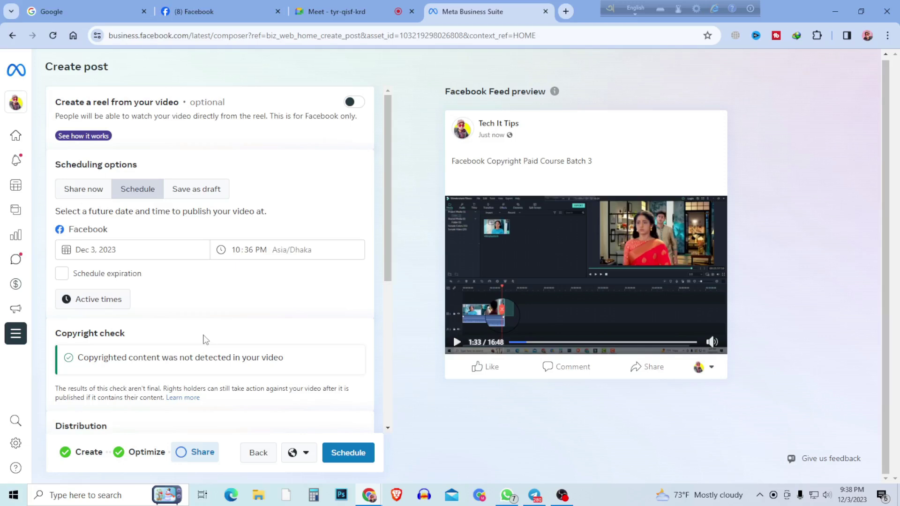
# - Switch to the Google Meet call and set the system speaker volume to 34
pyautogui.click(331, 11)
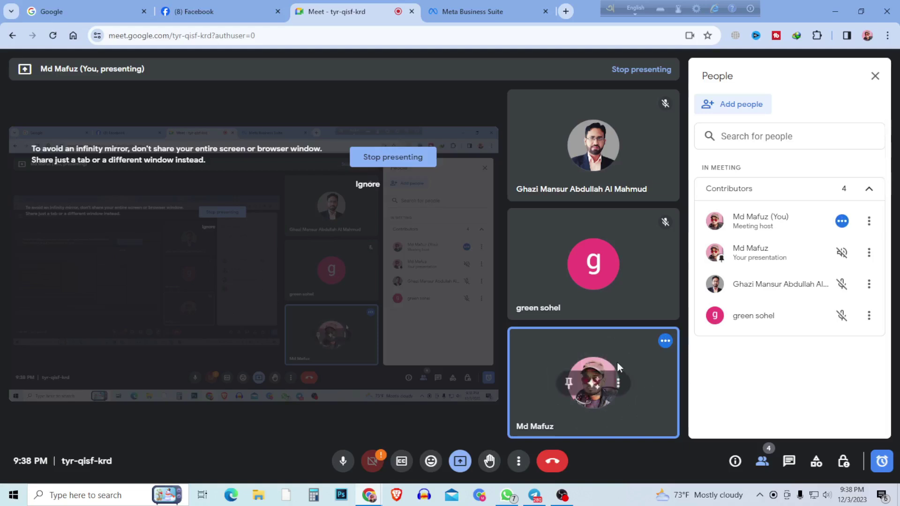
pyautogui.moveTo(562, 308)
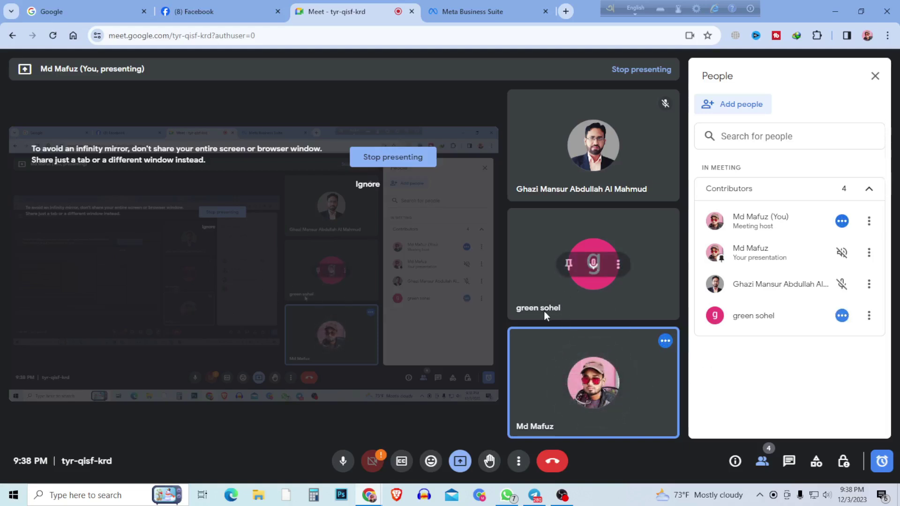
pyautogui.click(827, 495)
pyautogui.moveTo(757, 467); pyautogui.dragTo(778, 469)
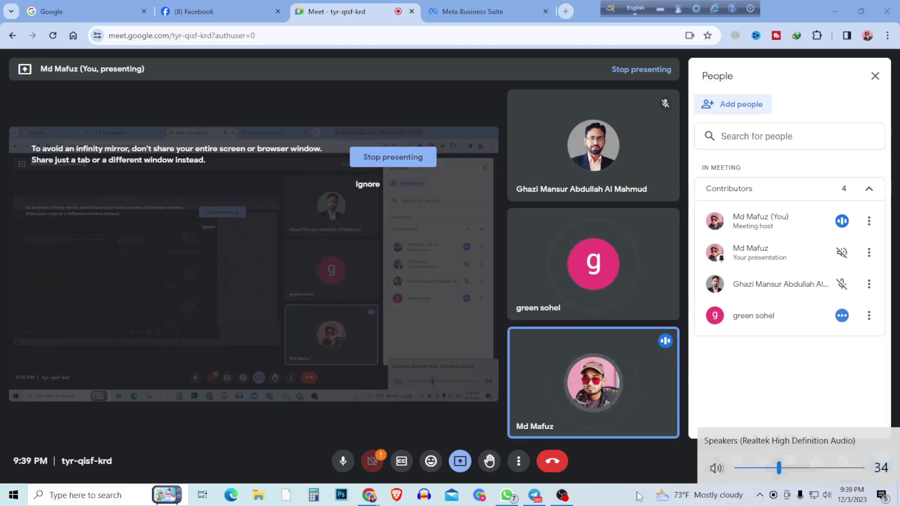
pyautogui.click(667, 413)
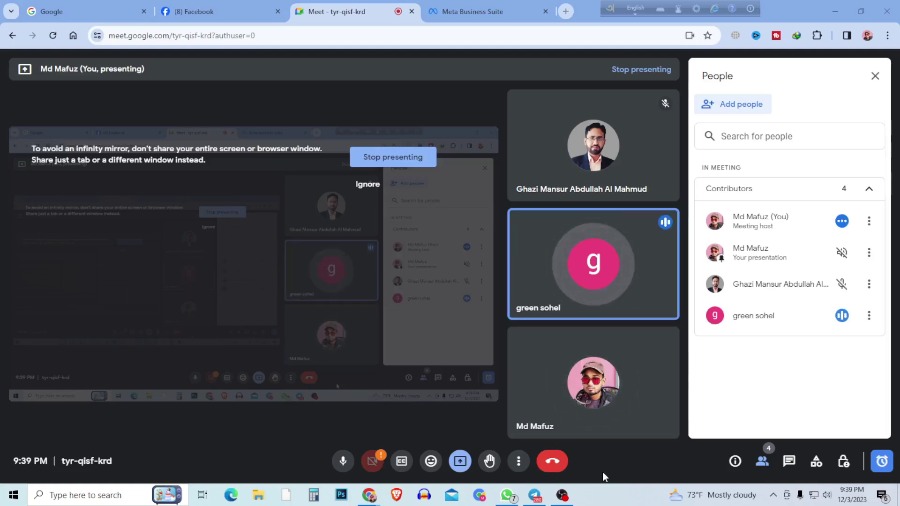
# - Lower the system speaker volume to 28
pyautogui.click(826, 495)
pyautogui.click(771, 470)
pyautogui.moveTo(772, 474); pyautogui.dragTo(770, 474)
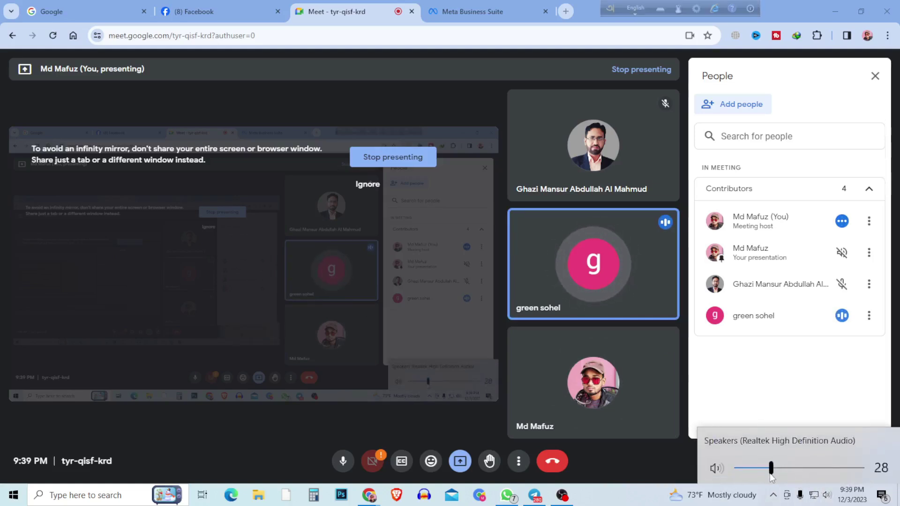
# - Switch to OBS, lower the Desktop Audio level to -12.4 dB, keep Mic/Aux at 0.0 dB, and minimize OBS
pyautogui.moveTo(562, 498)
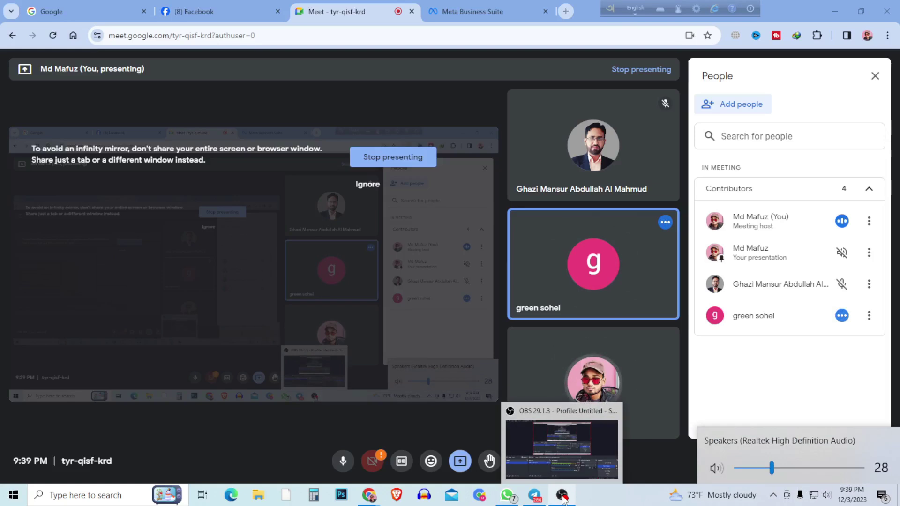
pyautogui.click(557, 429)
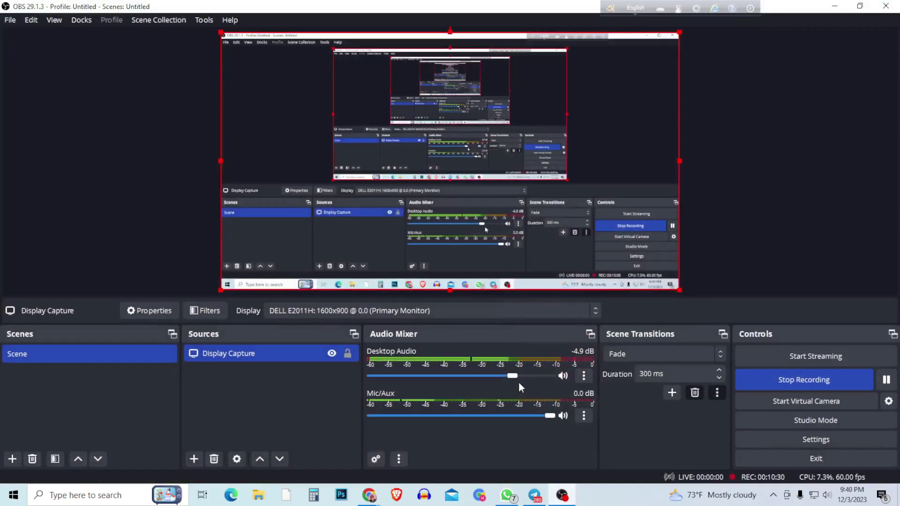
pyautogui.moveTo(511, 376); pyautogui.dragTo(479, 378)
pyautogui.moveTo(548, 416)
pyautogui.mouseDown()
pyautogui.moveTo(539, 416)
pyautogui.moveTo(555, 417)
pyautogui.mouseUp()
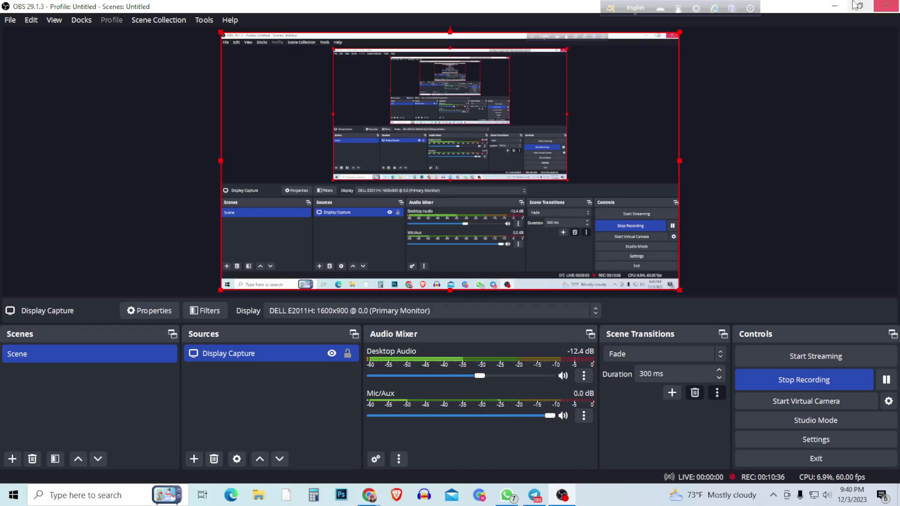
pyautogui.click(835, 7)
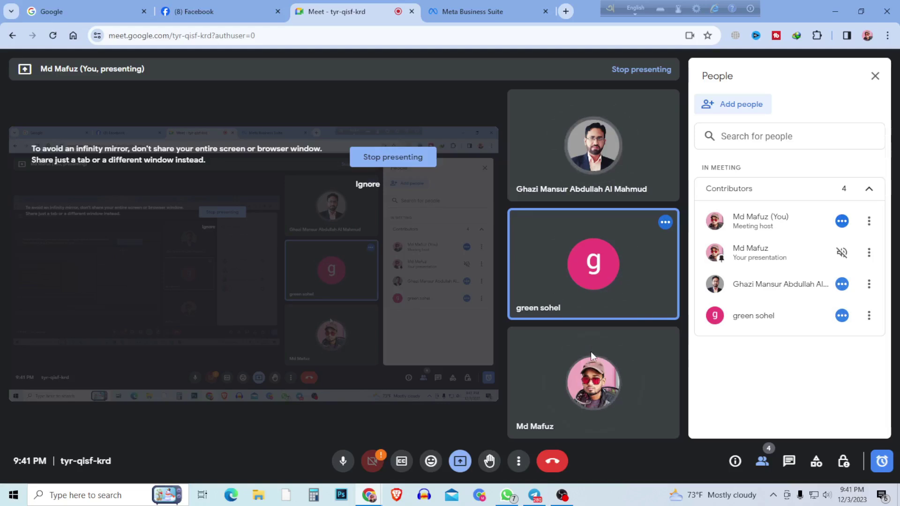
# - Check the Meta Business Suite composer briefly, return to the Google Meet call and admit the waiting participant
pyautogui.moveTo(554, 361)
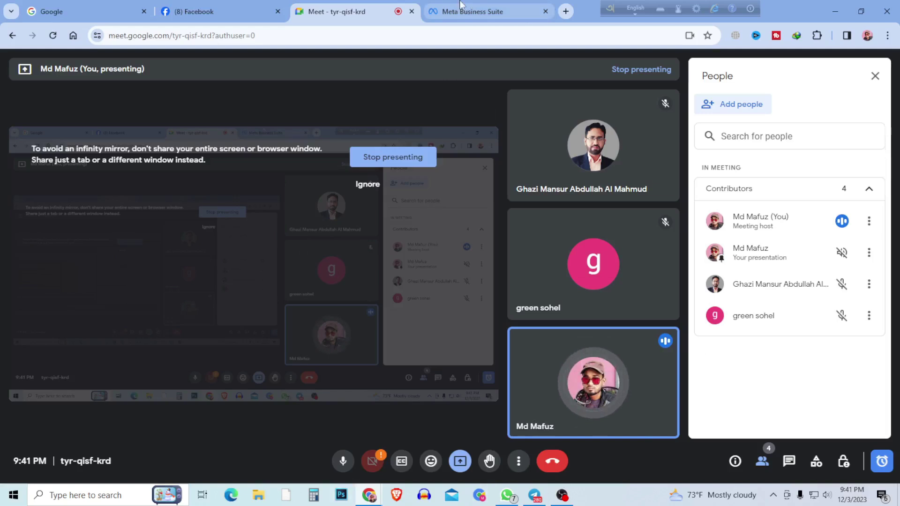
pyautogui.click(471, 10)
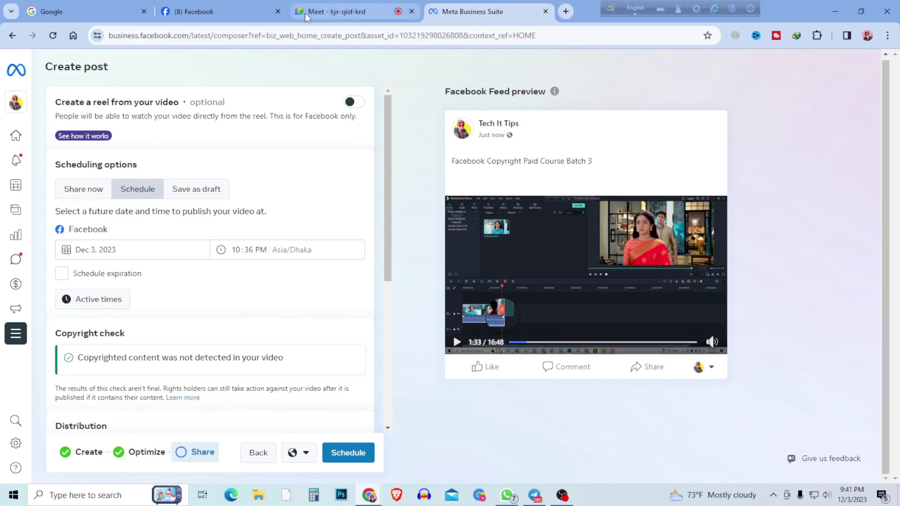
pyautogui.click(333, 11)
pyautogui.click(832, 244)
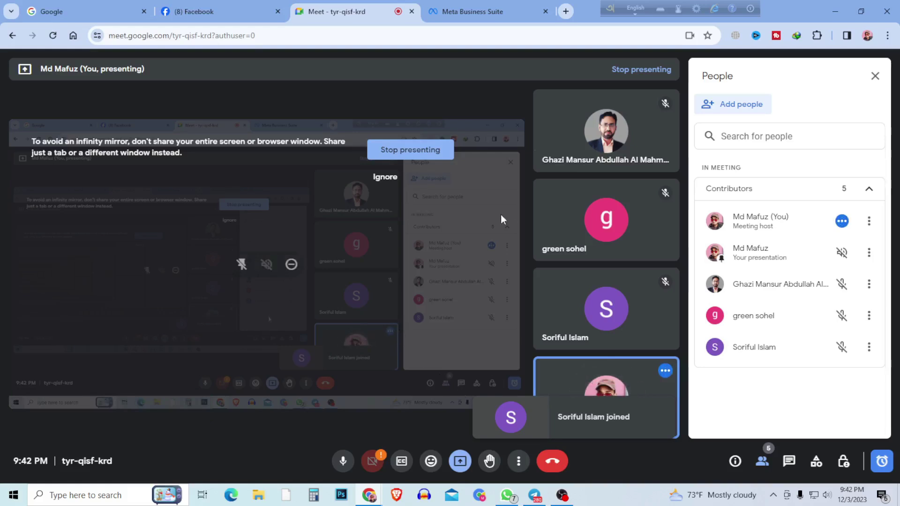
# - Switch to the Meta Business Suite composer, review the post's media and details in the Create stage, and return to the Share stage
pyautogui.click(501, 10)
pyautogui.scroll(-5, 211, 281)
pyautogui.click(88, 452)
pyautogui.scroll(1, 208, 230)
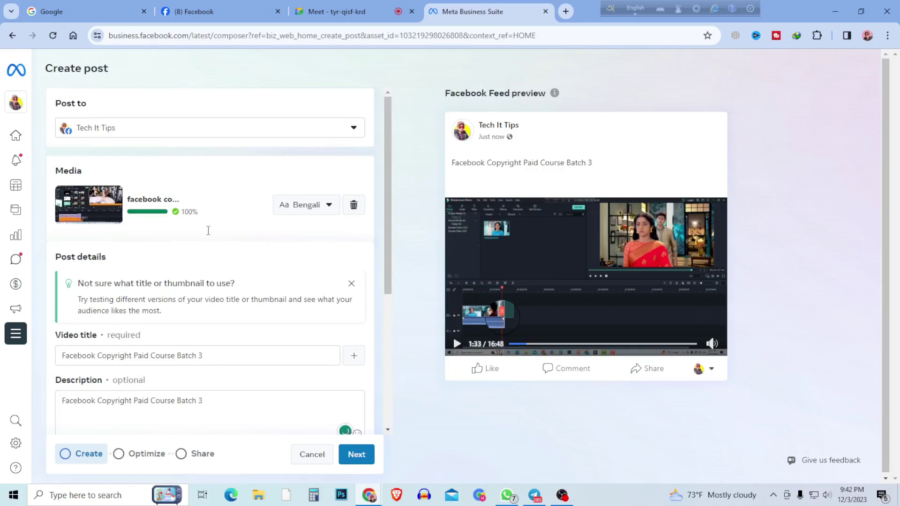
pyautogui.scroll(-5, 207, 231)
pyautogui.click(355, 457)
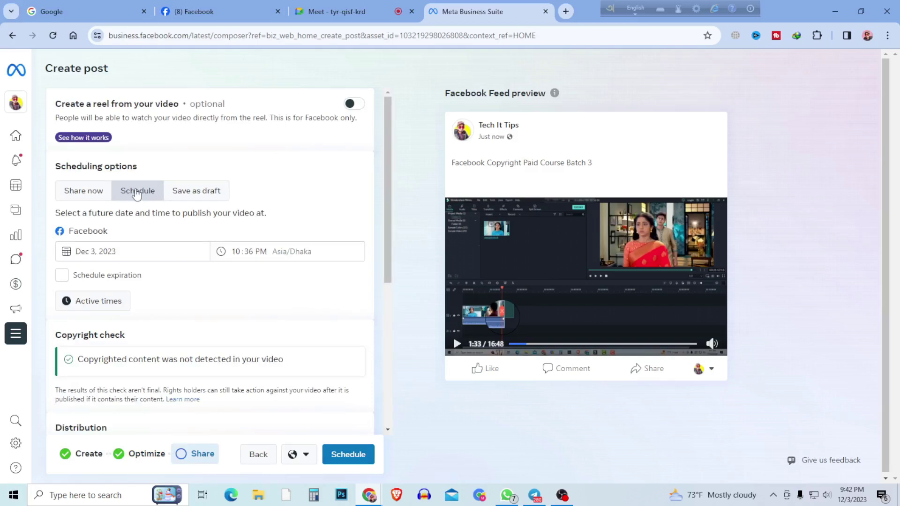
# - Set the video's scheduled publishing date on Facebook to December 4, 2023
pyautogui.click(87, 250)
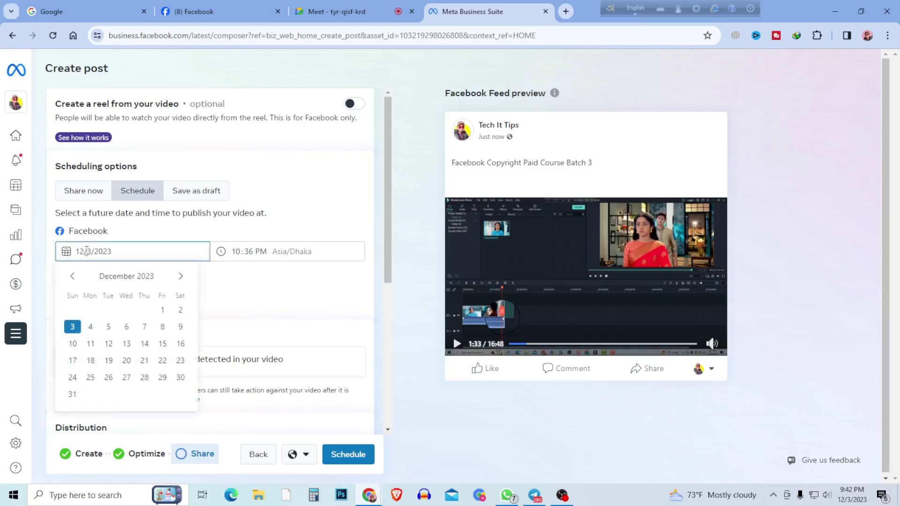
pyautogui.click(90, 327)
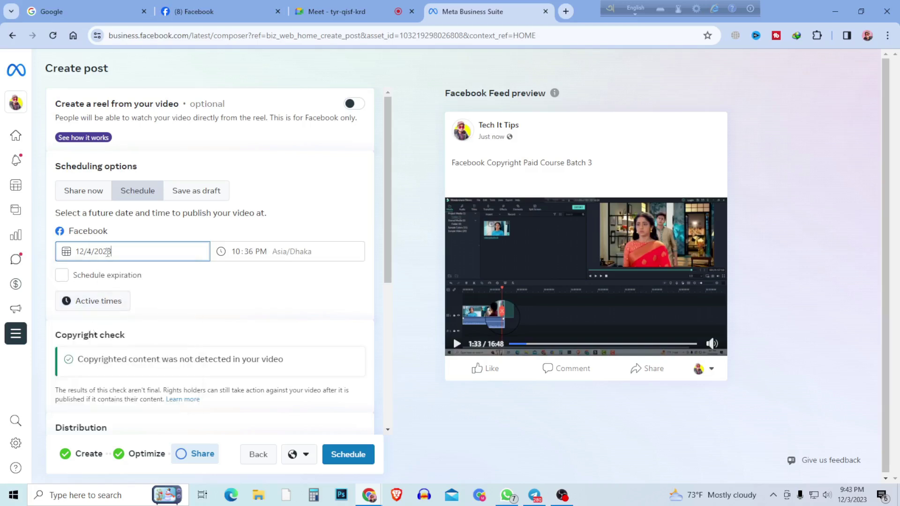
pyautogui.click(79, 251)
pyautogui.write('13')
pyautogui.press('BackSpace')
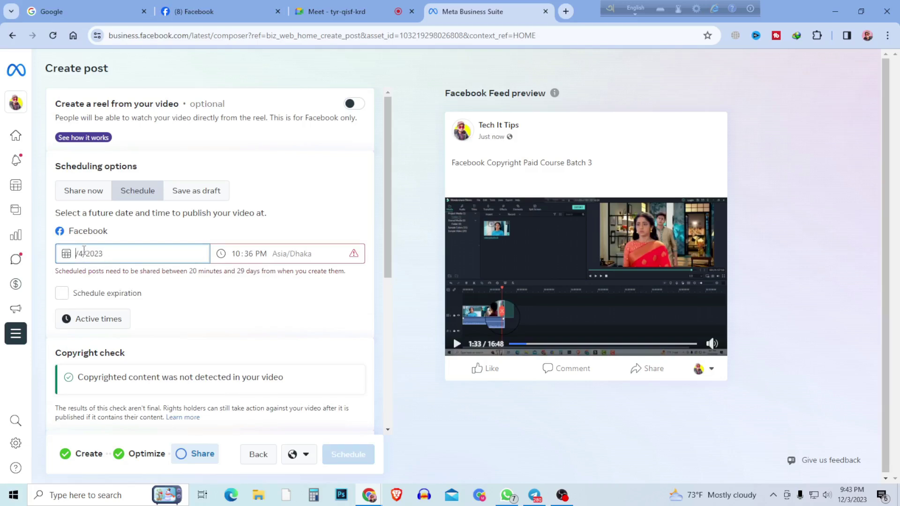
pyautogui.write('2')
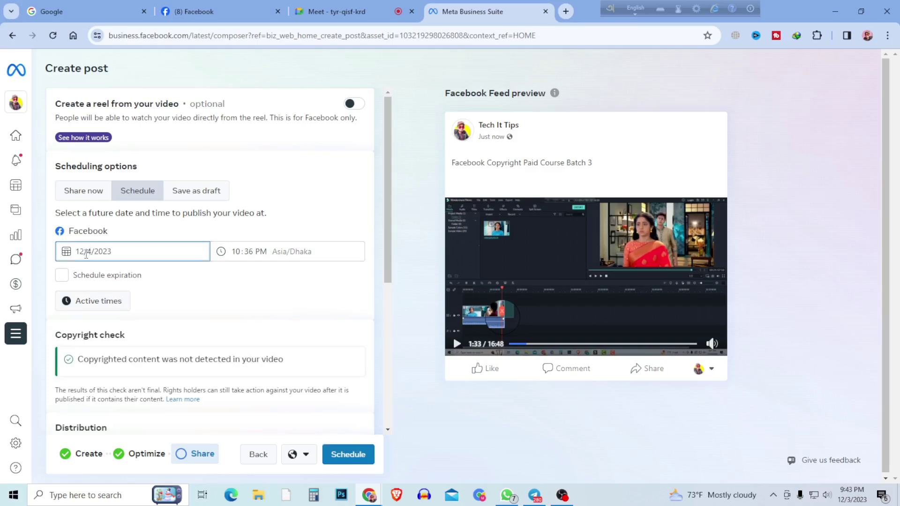
pyautogui.click(92, 251)
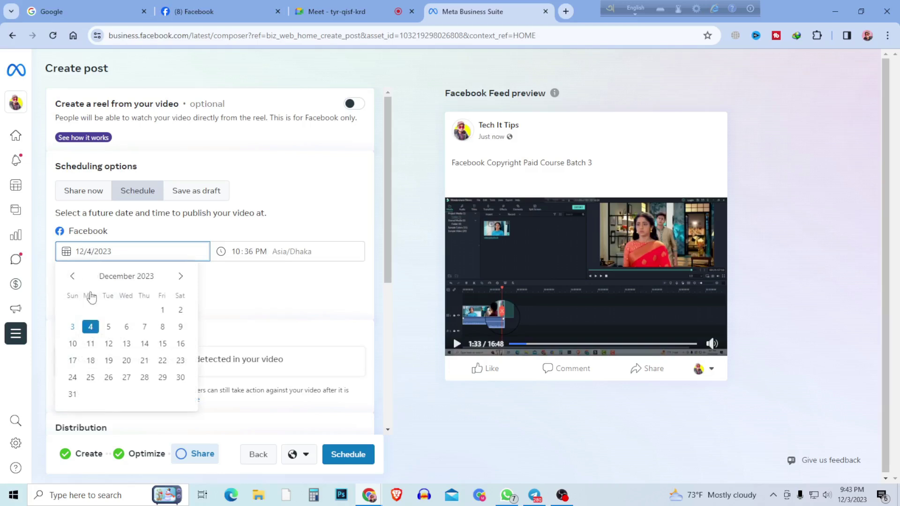
pyautogui.click(91, 328)
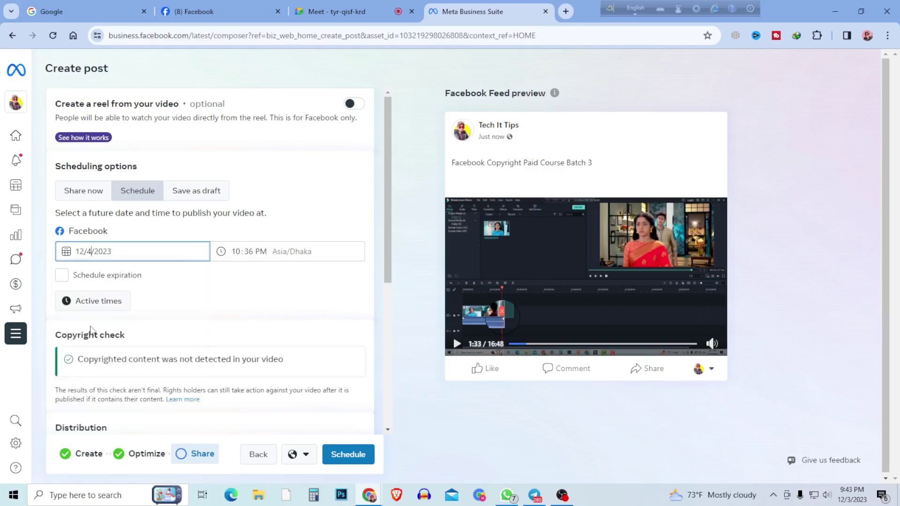
pyautogui.click(112, 251)
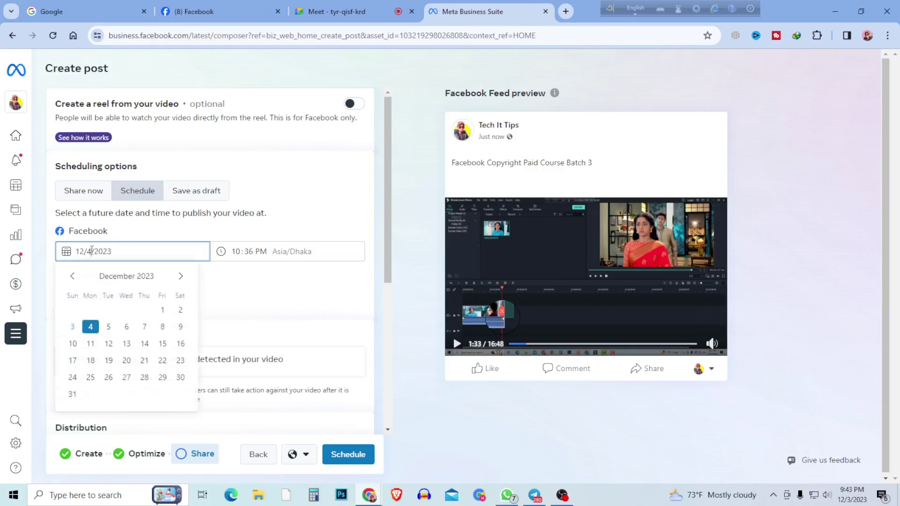
pyautogui.click(259, 276)
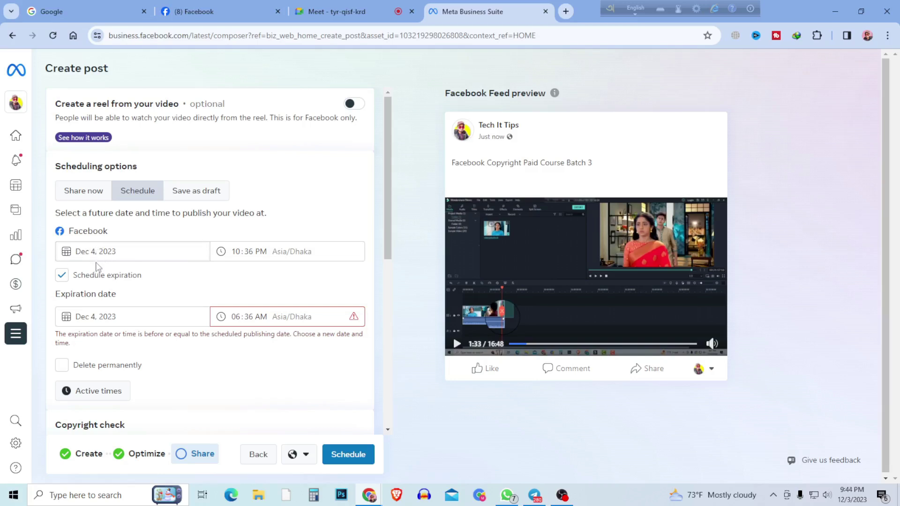
# - Turn off schedule expiration and set the publishing time to 06:00 PM
pyautogui.click(62, 277)
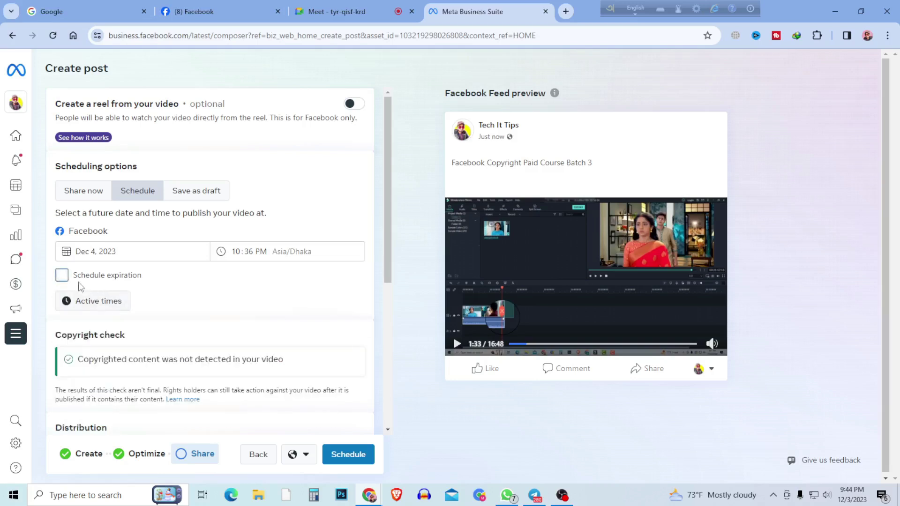
pyautogui.click(236, 252)
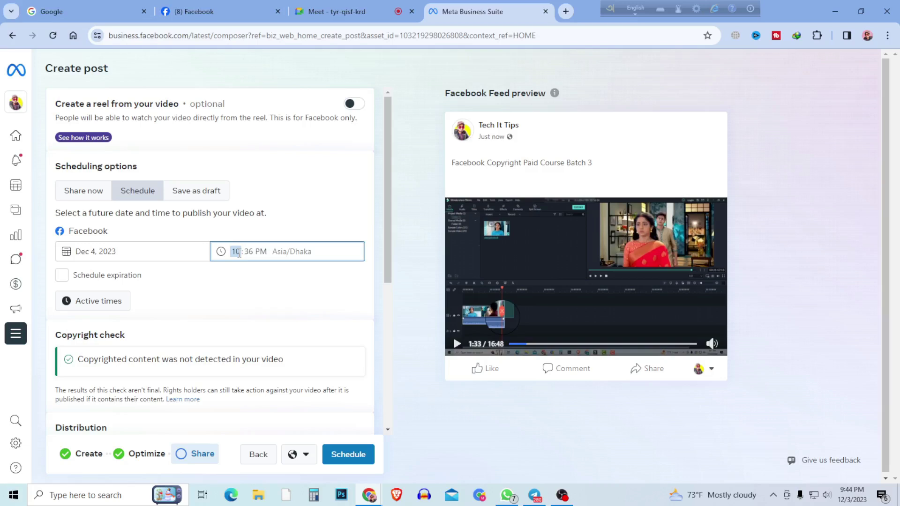
pyautogui.click(248, 252)
pyautogui.write('35')
# - Try out the schedule expiration option and its permanent deletion setting, and turn both off again
pyautogui.scroll(-3, 75, 276)
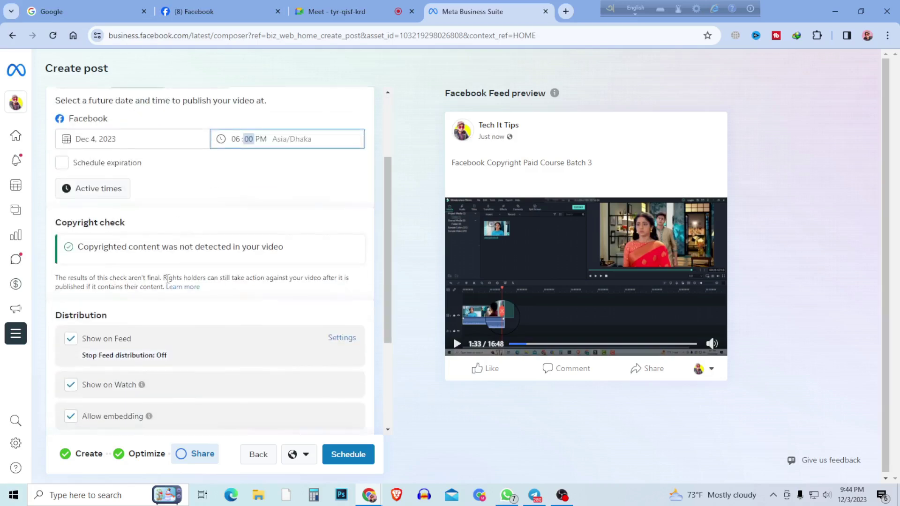
pyautogui.scroll(3, 162, 282)
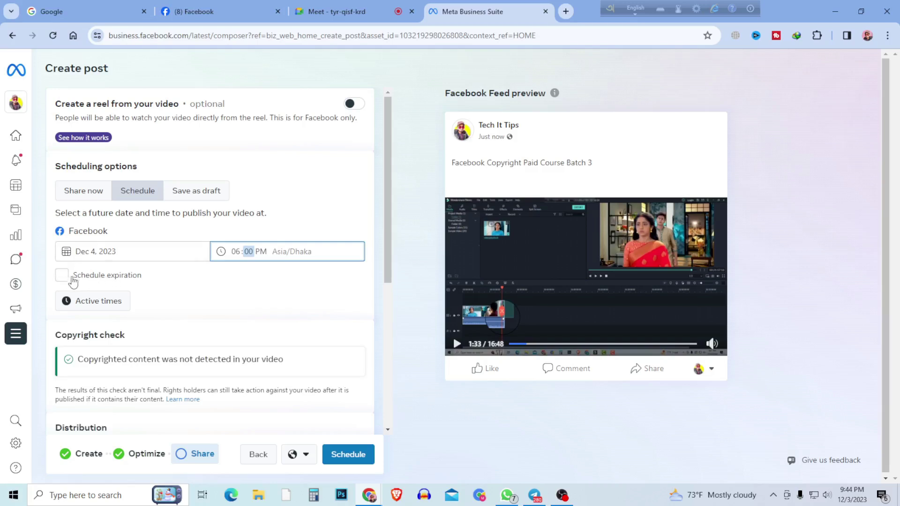
pyautogui.click(61, 277)
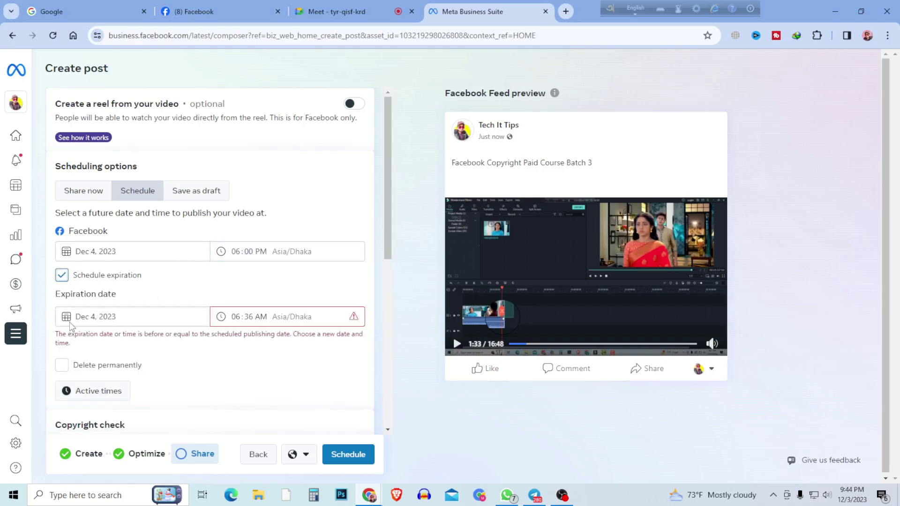
pyautogui.scroll(-1, 70, 323)
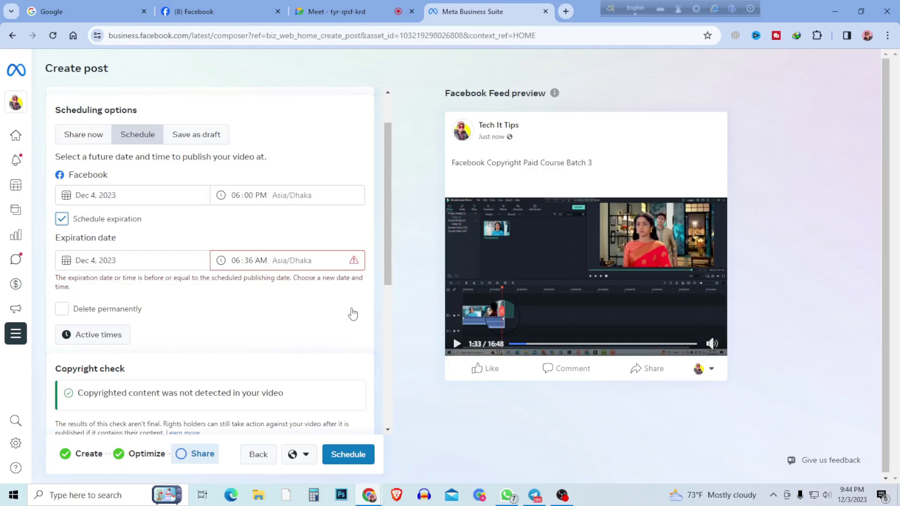
pyautogui.click(63, 311)
pyautogui.click(63, 310)
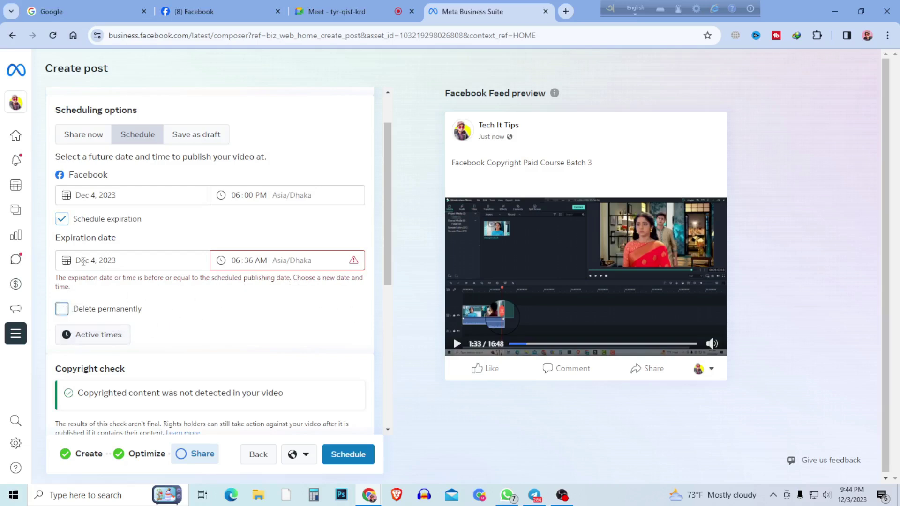
pyautogui.click(62, 220)
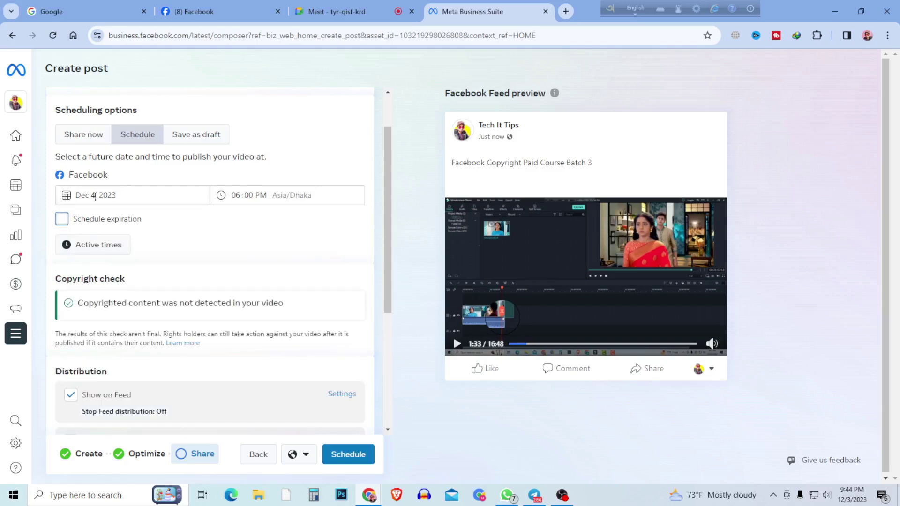
# - Review the copyright check and distribution options, schedule the video post, and close the confirmation dialog
pyautogui.scroll(-1, 125, 308)
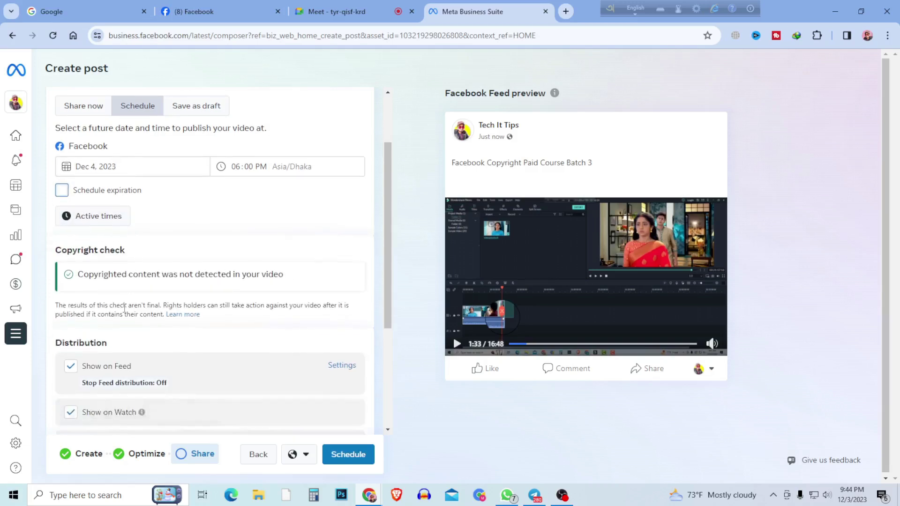
pyautogui.scroll(-1, 125, 308)
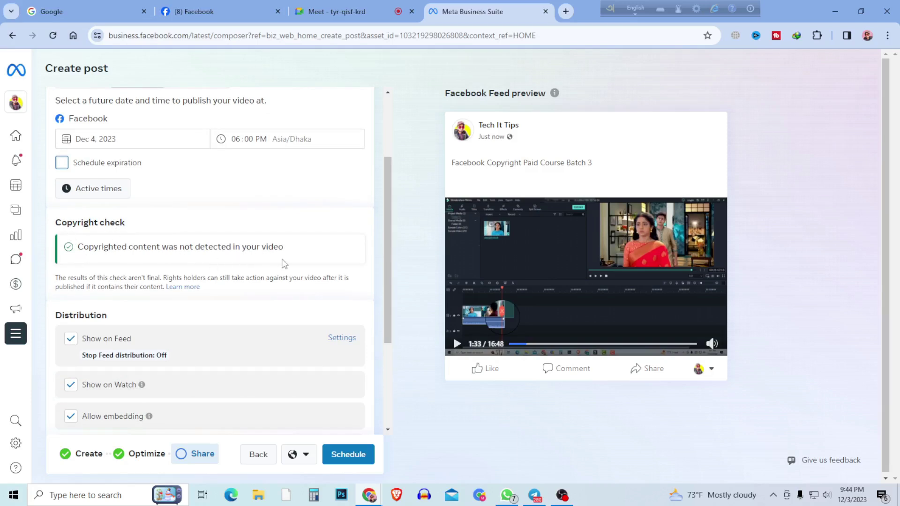
pyautogui.moveTo(78, 247); pyautogui.dragTo(294, 255)
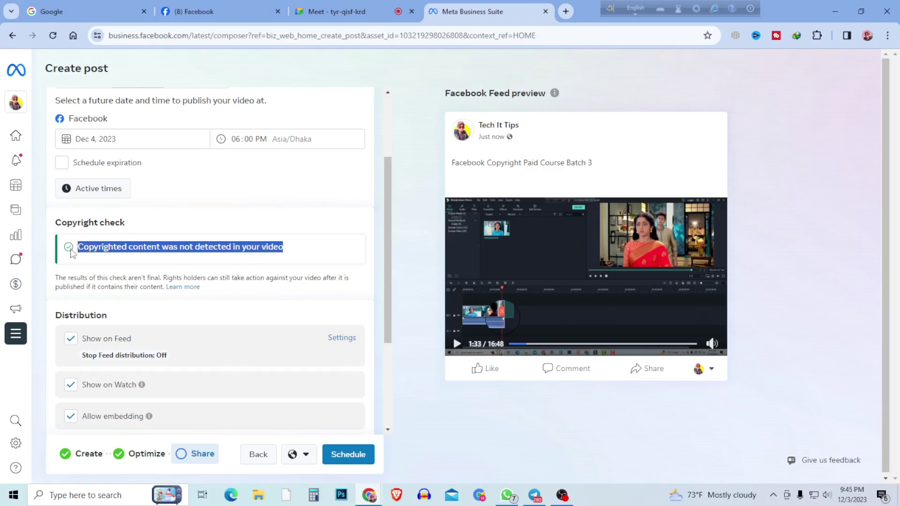
pyautogui.click(88, 257)
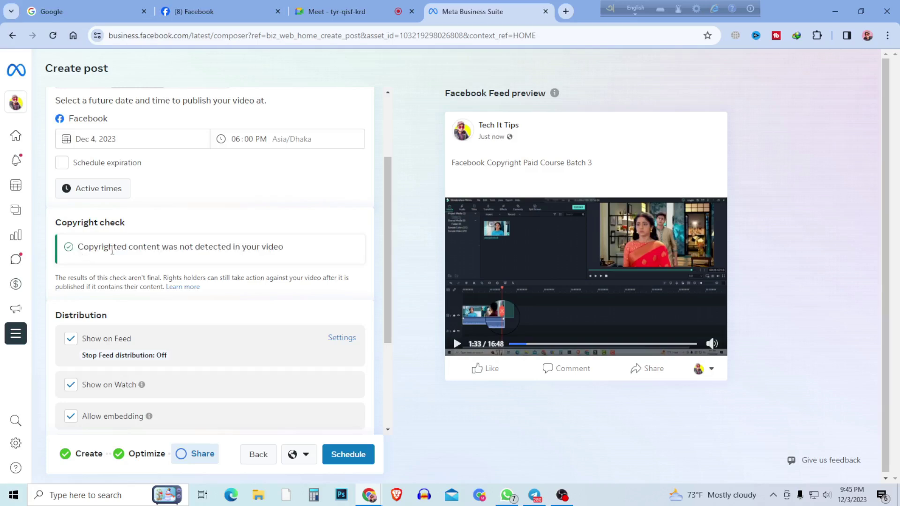
pyautogui.scroll(-2, 164, 300)
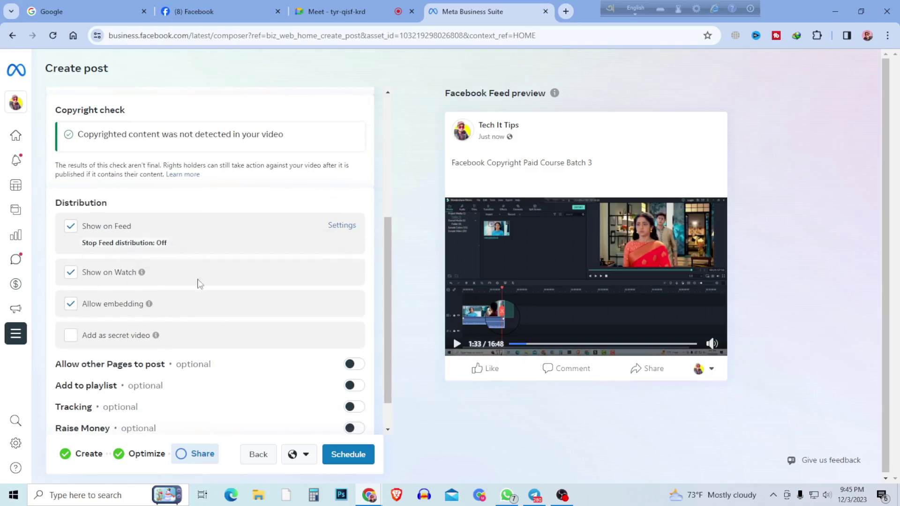
pyautogui.scroll(-1, 309, 380)
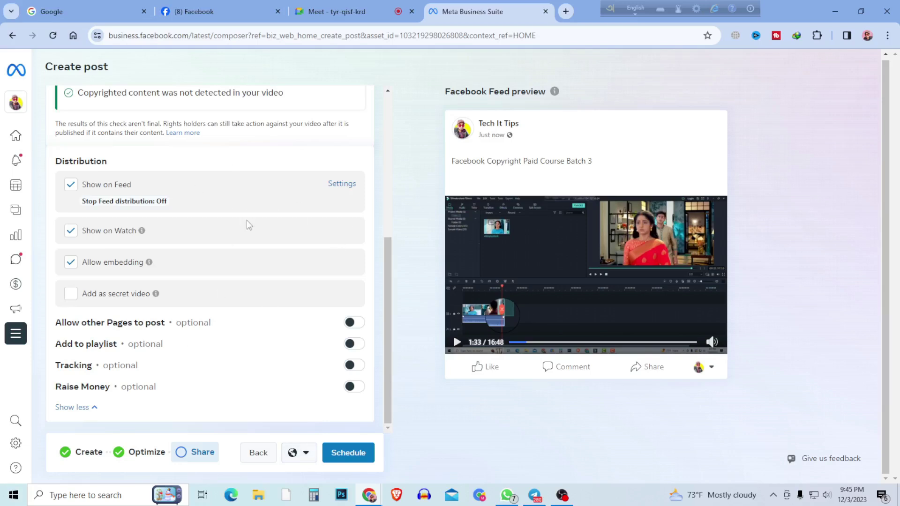
pyautogui.click(349, 457)
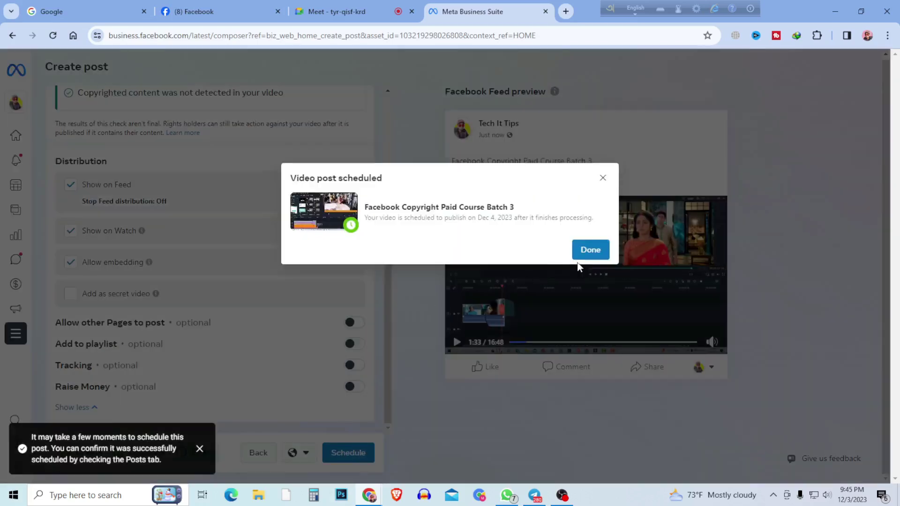
pyautogui.click(590, 251)
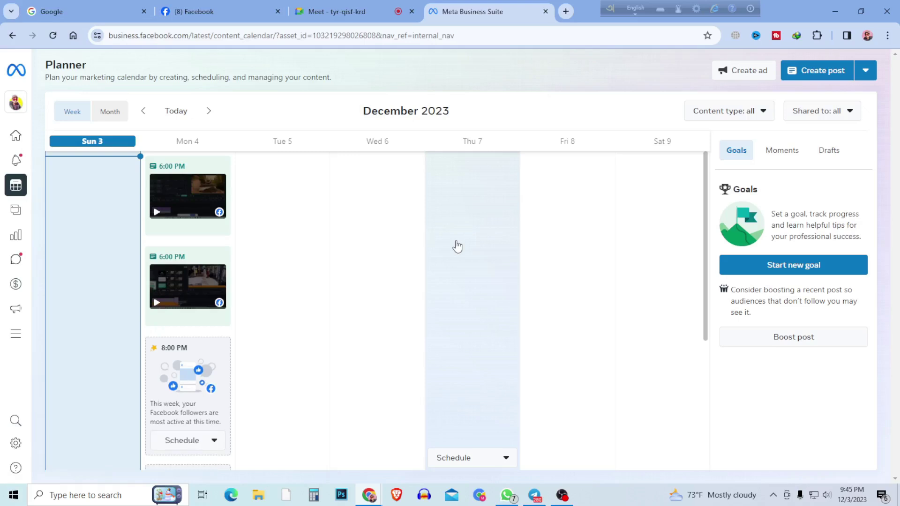
# - Examine the scheduled posts and suggestions for Monday, December 4 in the Planner's week view
pyautogui.scroll(-5, 213, 309)
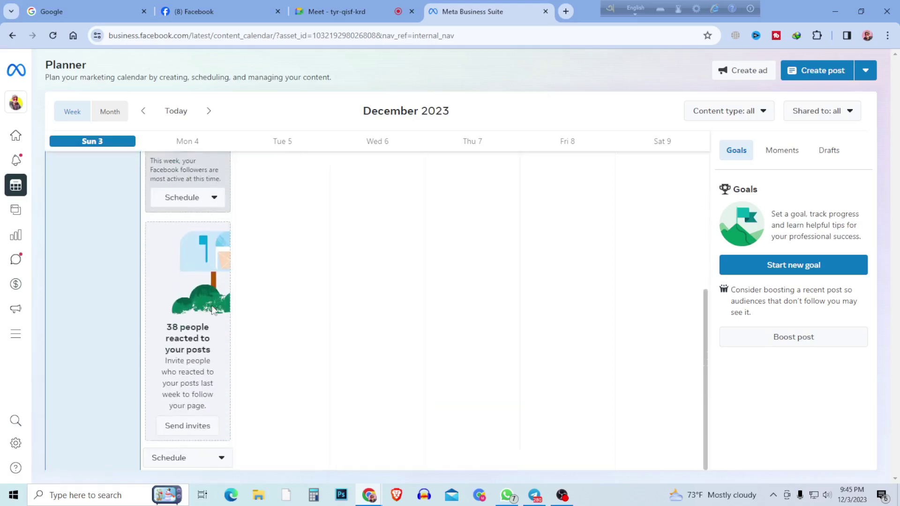
pyautogui.scroll(5, 214, 309)
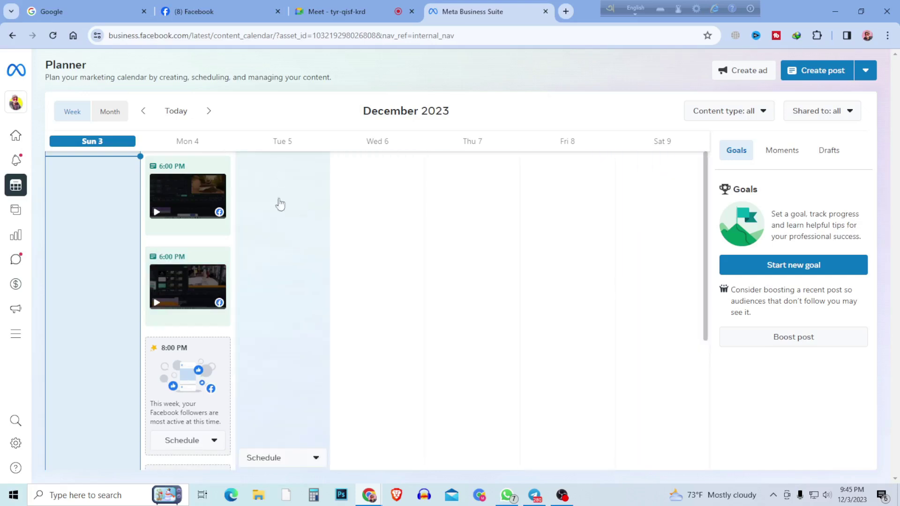
pyautogui.scroll(-1, 306, 263)
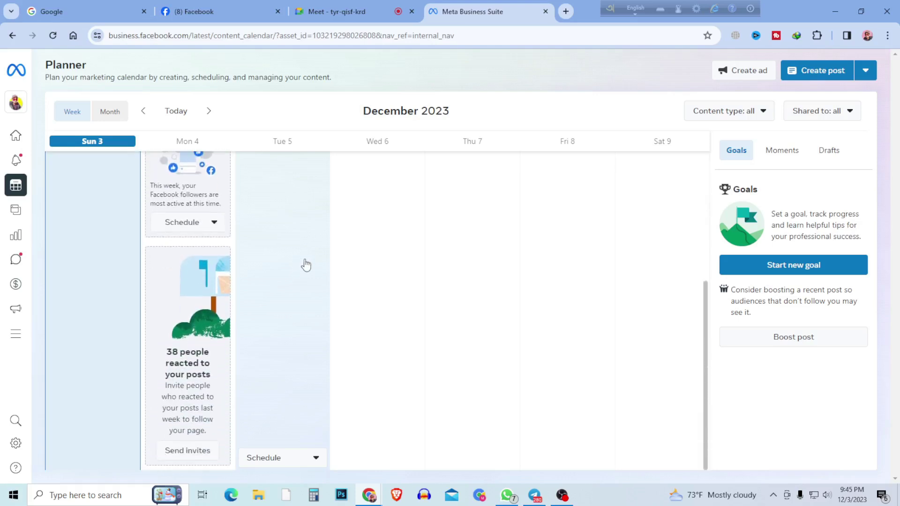
pyautogui.scroll(5, 308, 264)
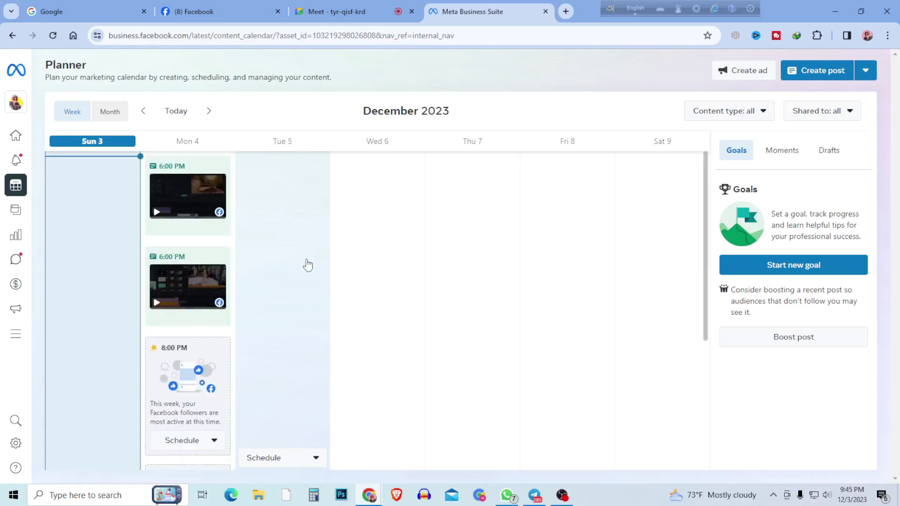
pyautogui.scroll(-4, 308, 265)
pyautogui.scroll(5, 307, 265)
pyautogui.scroll(-2, 304, 211)
pyautogui.scroll(3, 299, 208)
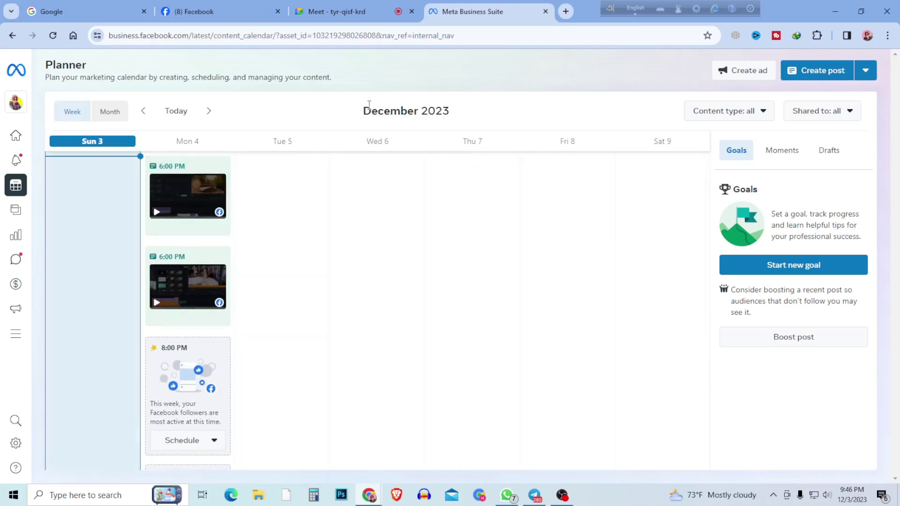
pyautogui.moveTo(368, 109); pyautogui.dragTo(459, 114)
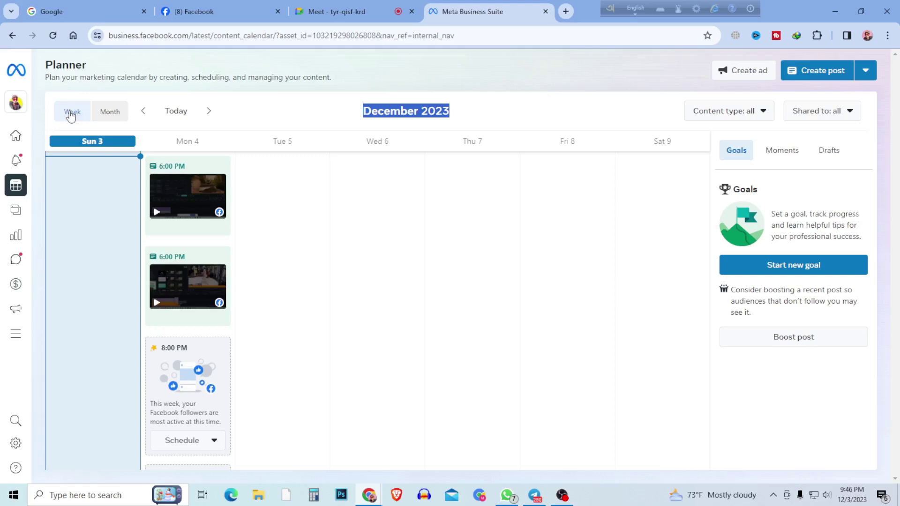
# - View the December 2023 calendar by month, return to the week view and look over Monday's scheduled posts
pyautogui.click(113, 111)
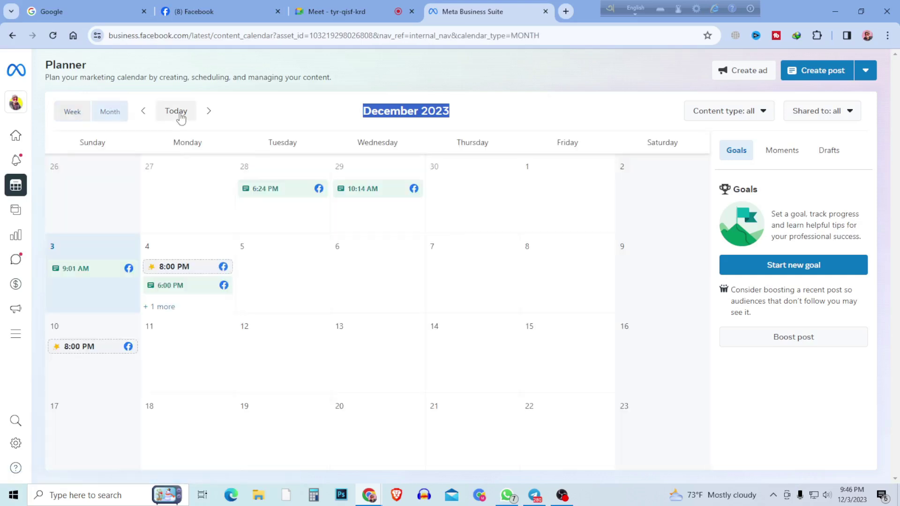
pyautogui.click(71, 112)
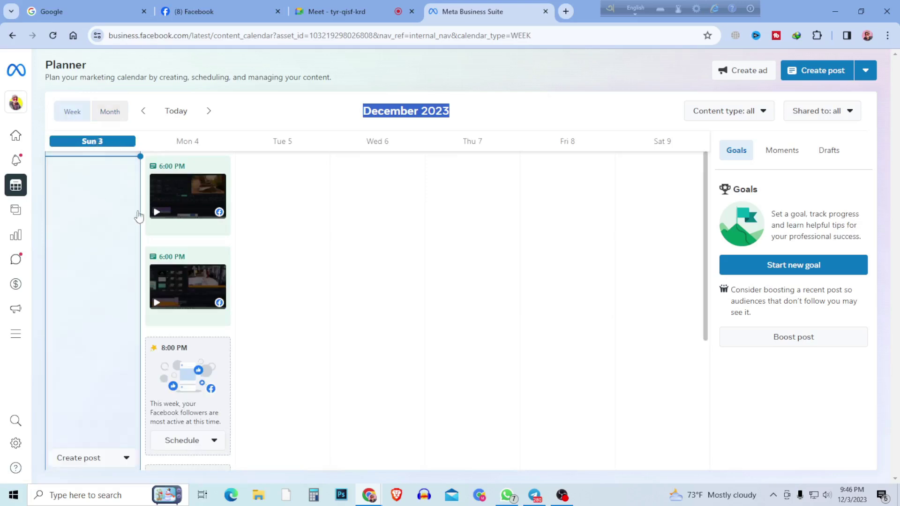
pyautogui.moveTo(77, 201)
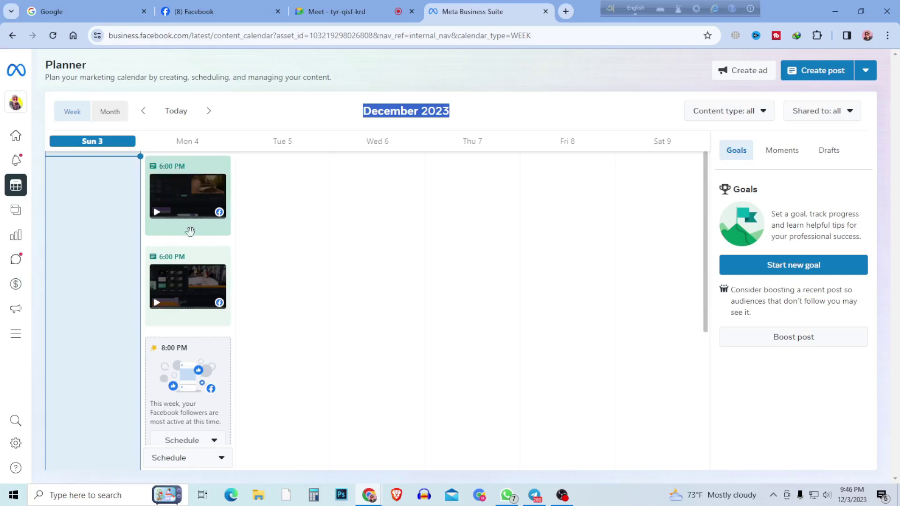
pyautogui.scroll(-1, 181, 254)
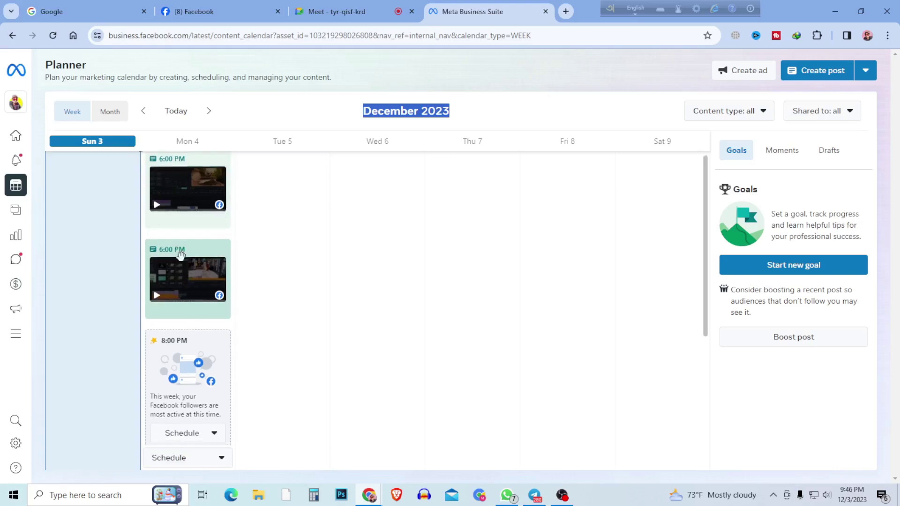
pyautogui.scroll(-4, 180, 254)
pyautogui.scroll(5, 187, 257)
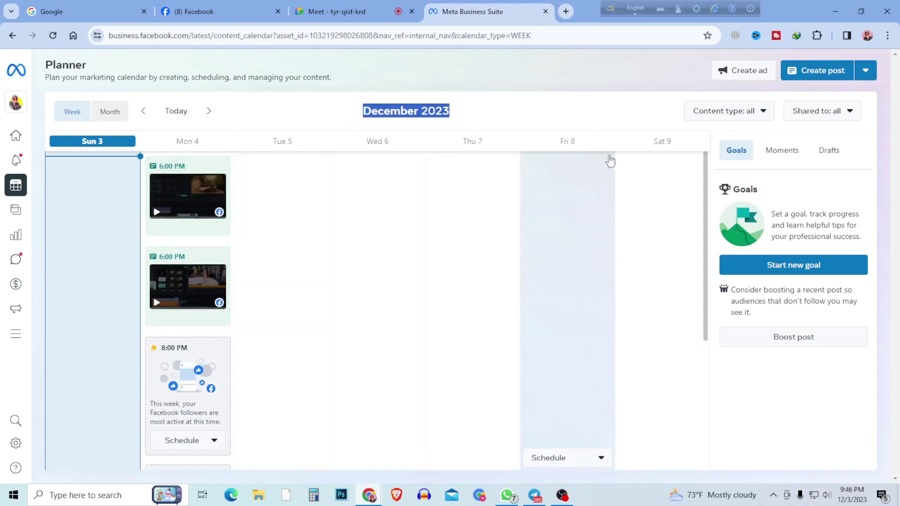
# - Look over Monday's two scheduled video posts and the suggestions below them in the Planner's week view
pyautogui.moveTo(704, 207)
pyautogui.mouseDown()
pyautogui.moveTo(705, 401)
pyautogui.moveTo(700, 216)
pyautogui.mouseUp()
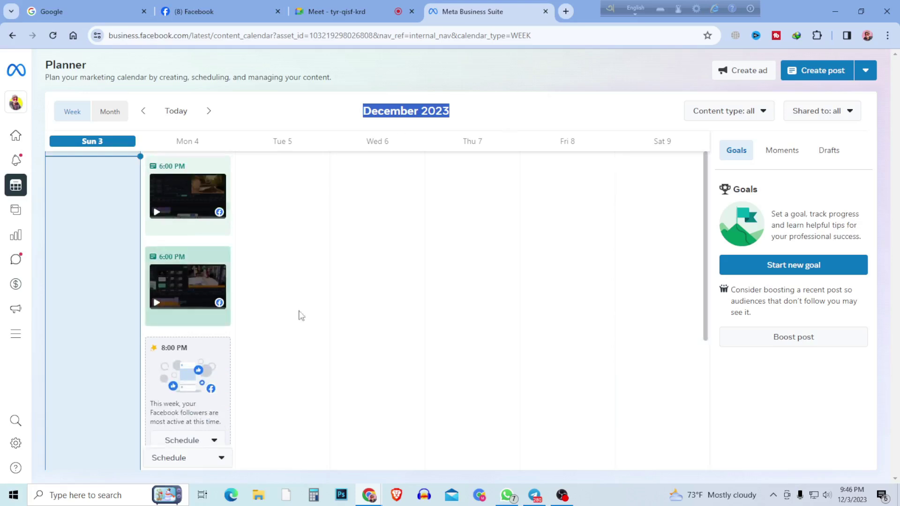
pyautogui.scroll(-2, 328, 313)
pyautogui.scroll(-2, 328, 313)
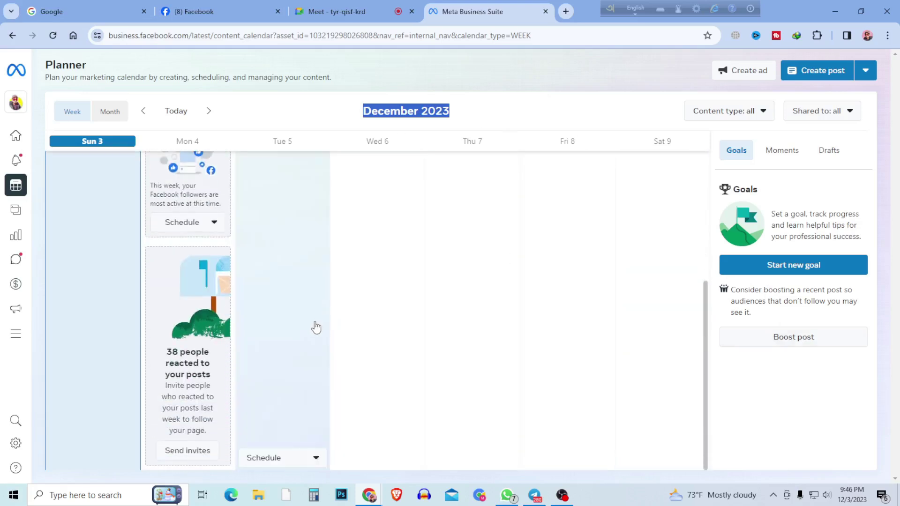
pyautogui.scroll(4, 308, 337)
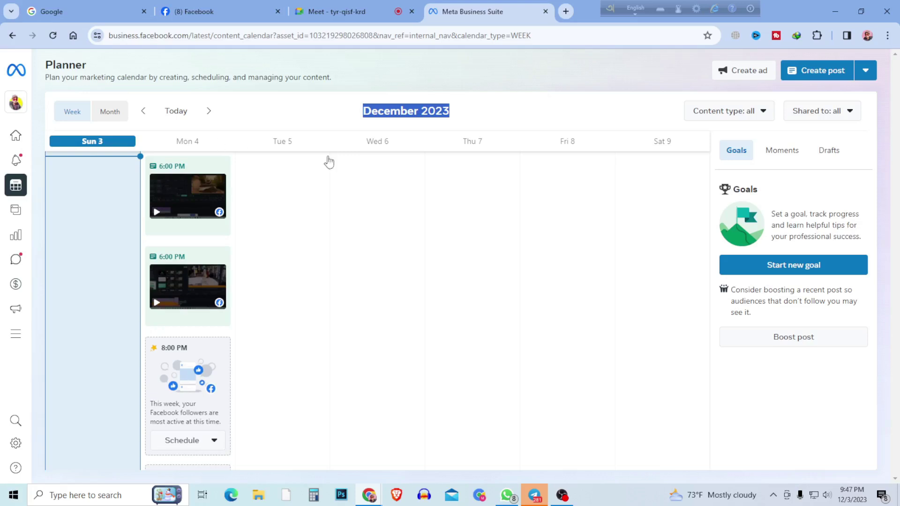
pyautogui.scroll(-5, 222, 326)
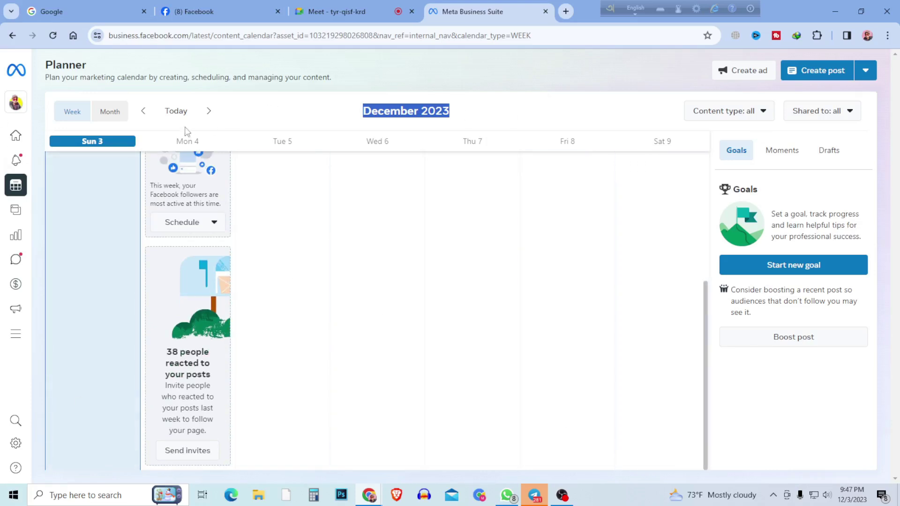
# - Switch to the Tech It Tips Facebook page, check the running recording in OBS, and minimize OBS
pyautogui.click(234, 11)
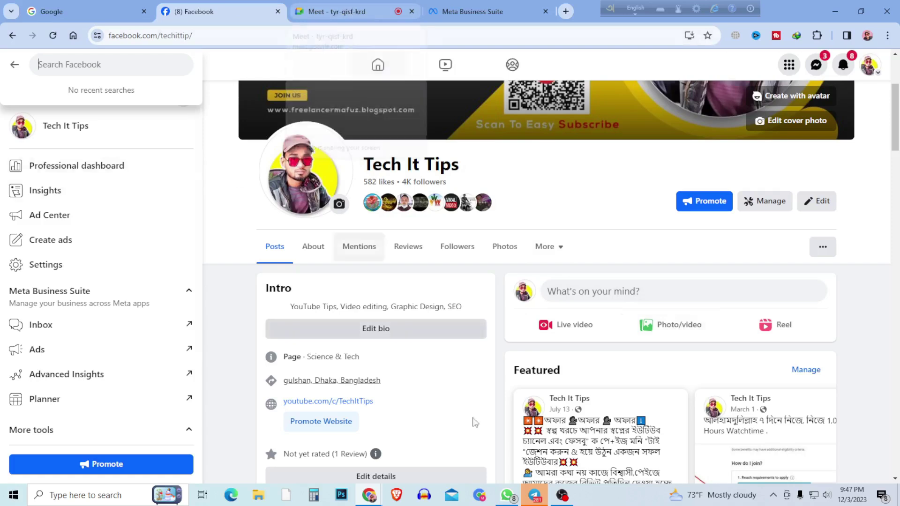
pyautogui.click(562, 496)
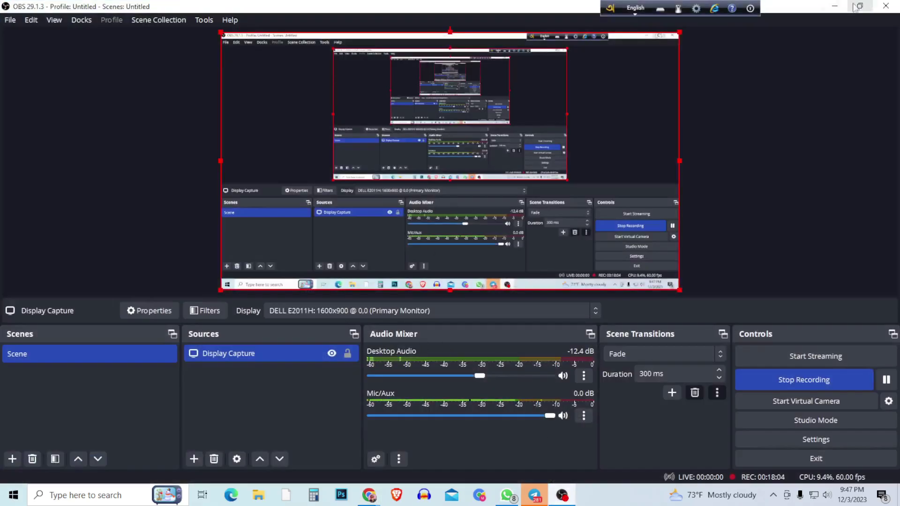
pyautogui.click(834, 6)
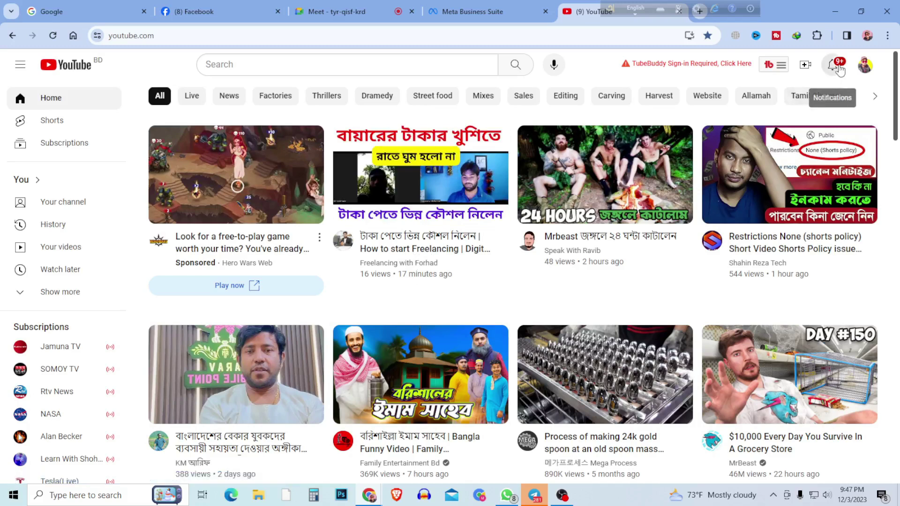
# - Open the Tech It Tips channel on YouTube and browse its playlists for the Facebook copyright course
pyautogui.click(864, 65)
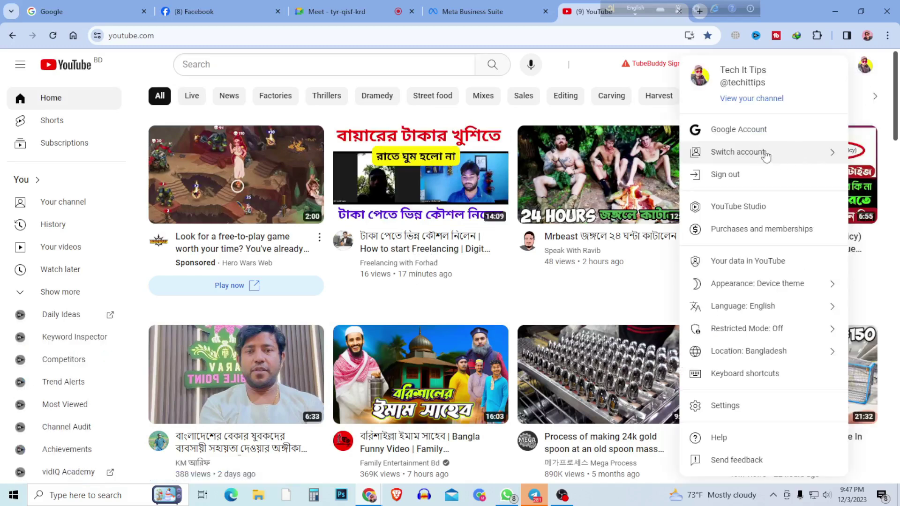
pyautogui.click(755, 99)
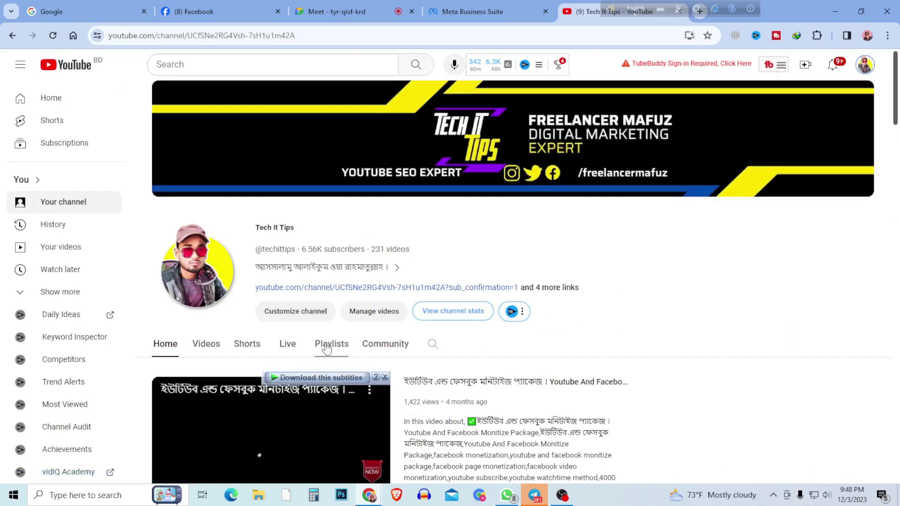
pyautogui.click(327, 349)
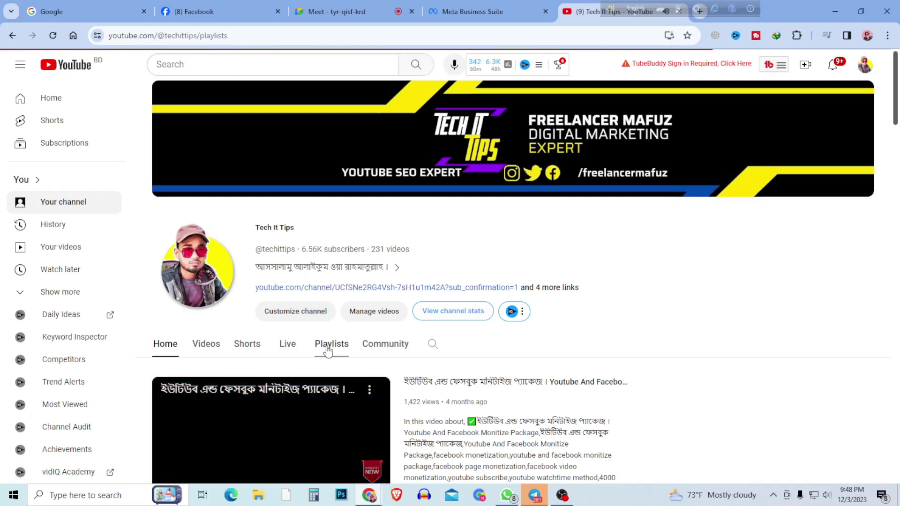
pyautogui.scroll(-2, 337, 328)
pyautogui.scroll(-2, 353, 320)
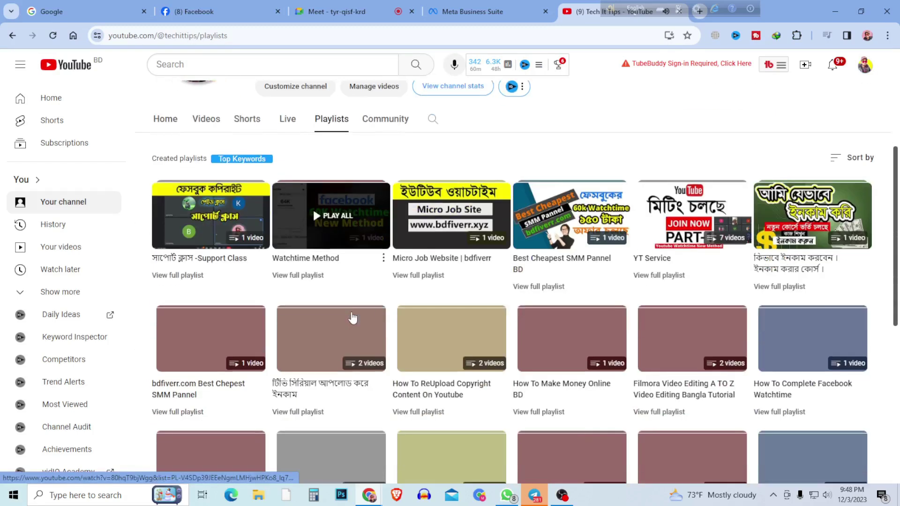
pyautogui.scroll(-3, 433, 333)
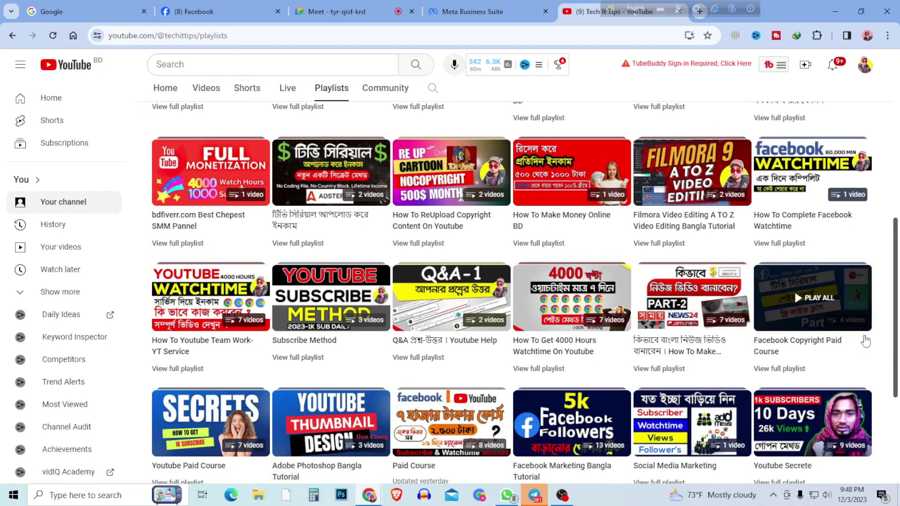
# - Open the Facebook Copyright Paid Course playlist, pause playback, and look over the videos it contains
pyautogui.click(808, 342)
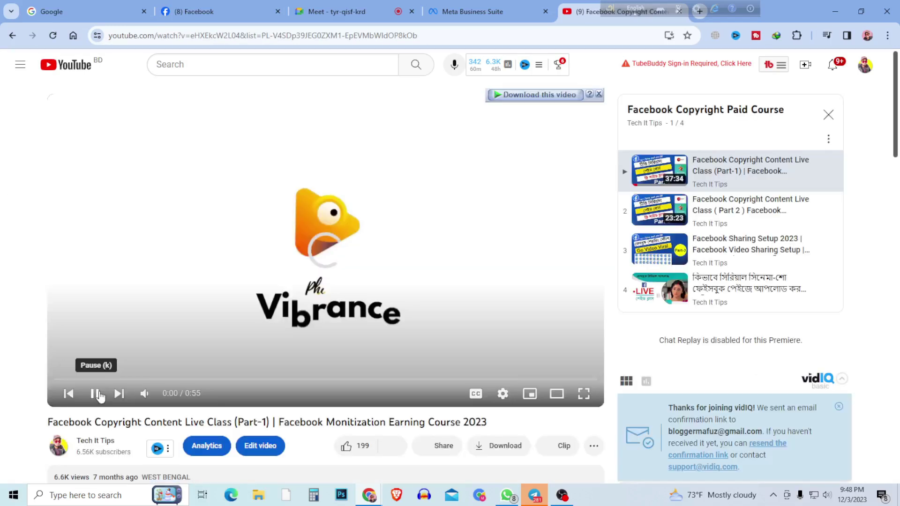
pyautogui.click(97, 394)
pyautogui.scroll(-2, 185, 368)
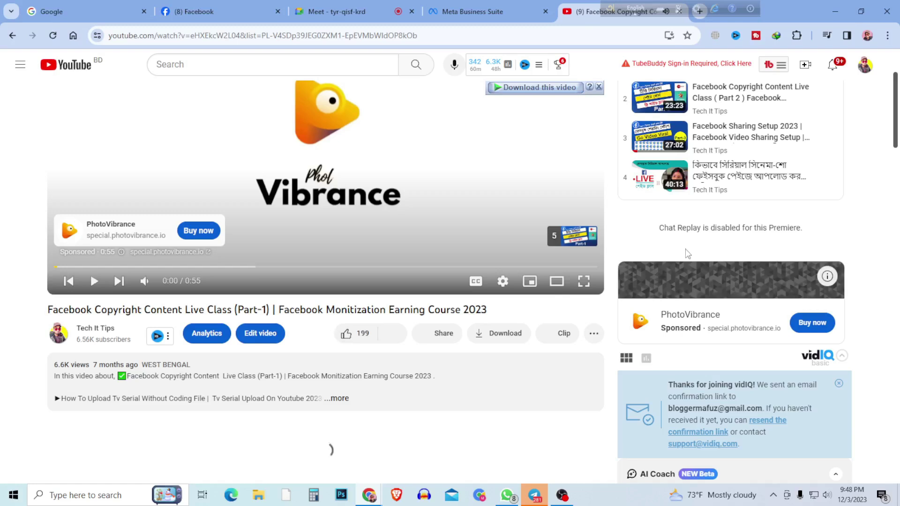
pyautogui.scroll(2, 469, 304)
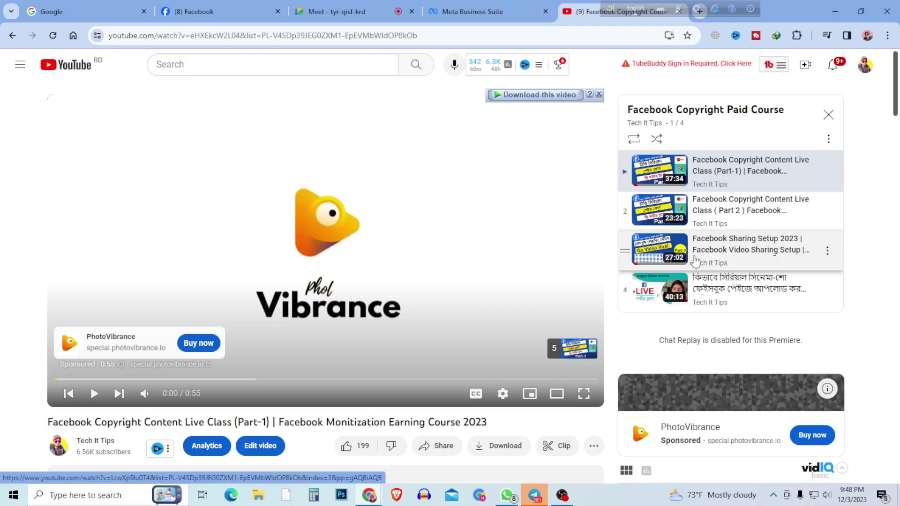
# - Open the playlist's third video, Facebook Sharing Setup 2023, and step between it and the Part 2 video
pyautogui.click(731, 248)
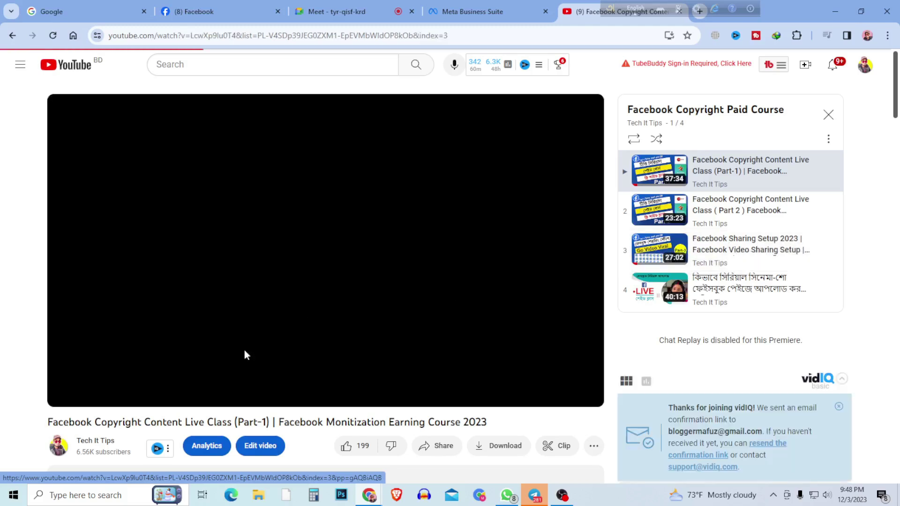
pyautogui.click(70, 392)
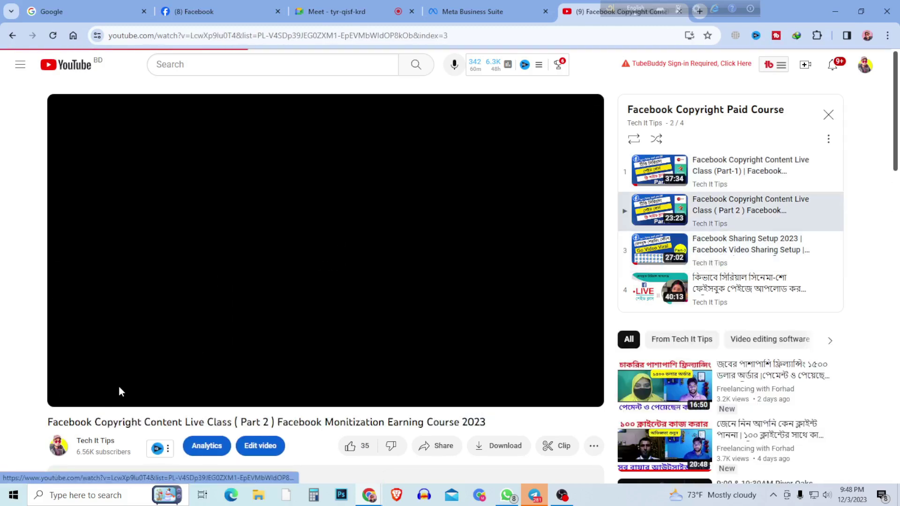
pyautogui.click(119, 392)
pyautogui.click(70, 395)
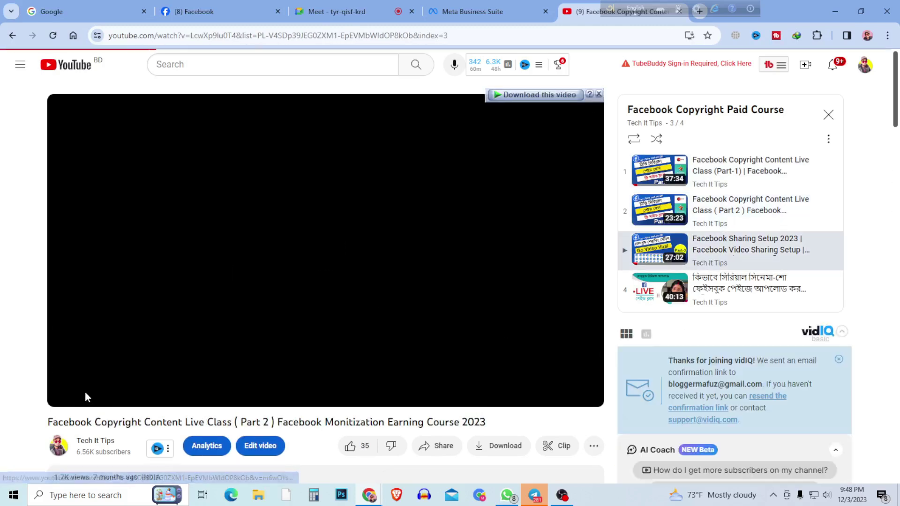